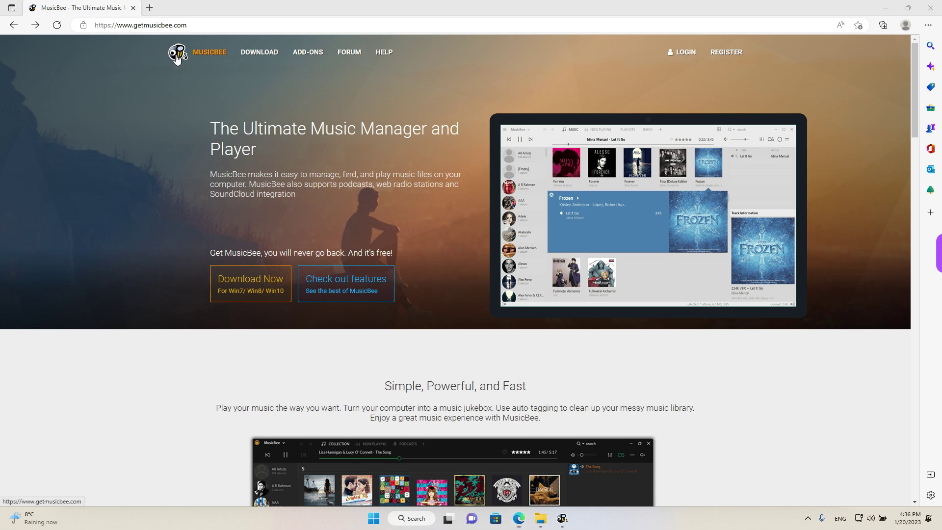
left_click_drag(127, 34, 189, 34)
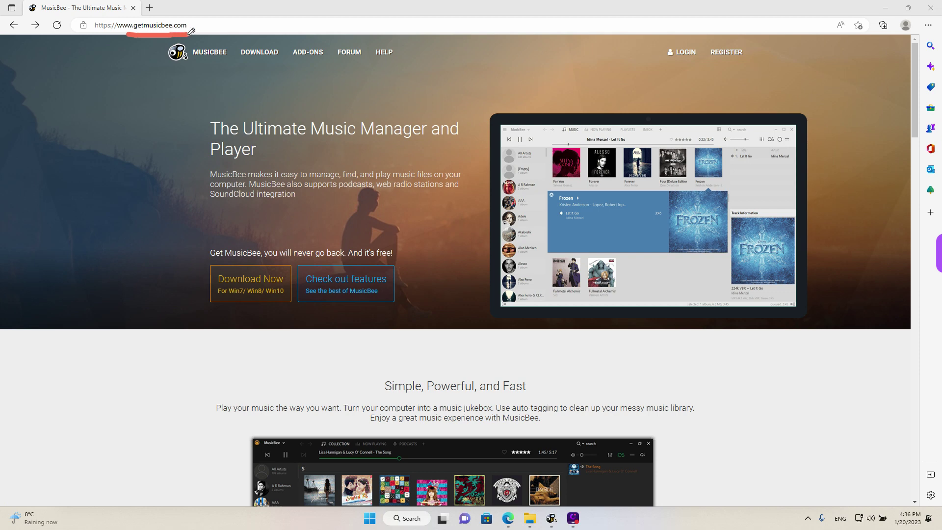
key("Escape")
left_click_drag(199, 316, 260, 316)
key("Escape")
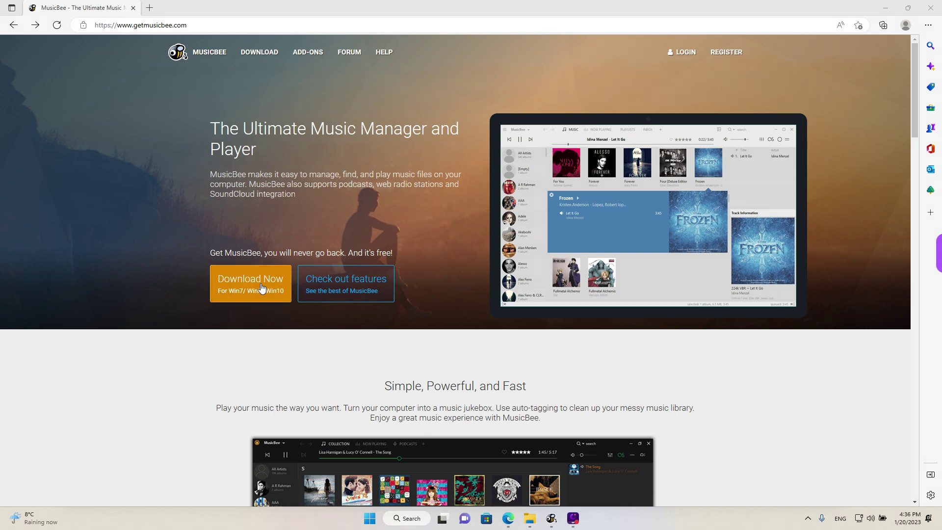
View the MusicBee editions offered for download, and look through the home page down to the add-on links in the footer
left_click(282, 277)
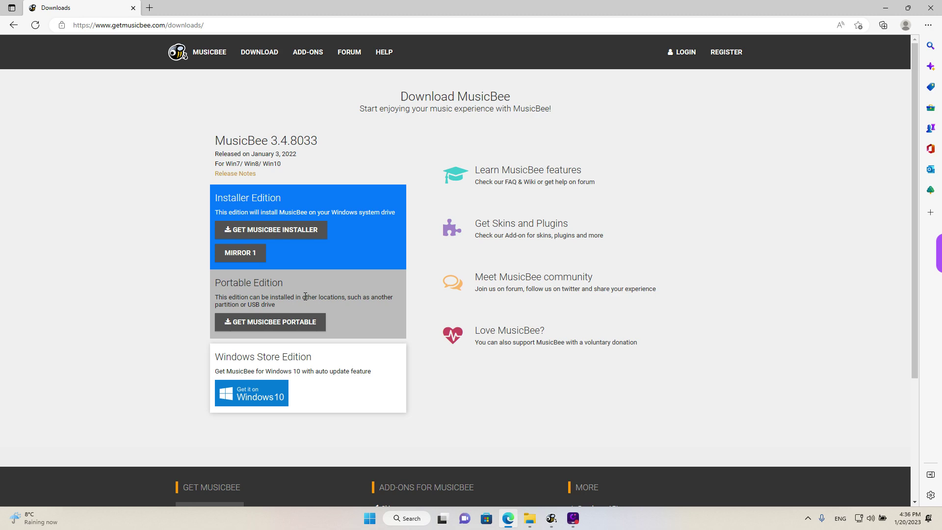
left_click(13, 25)
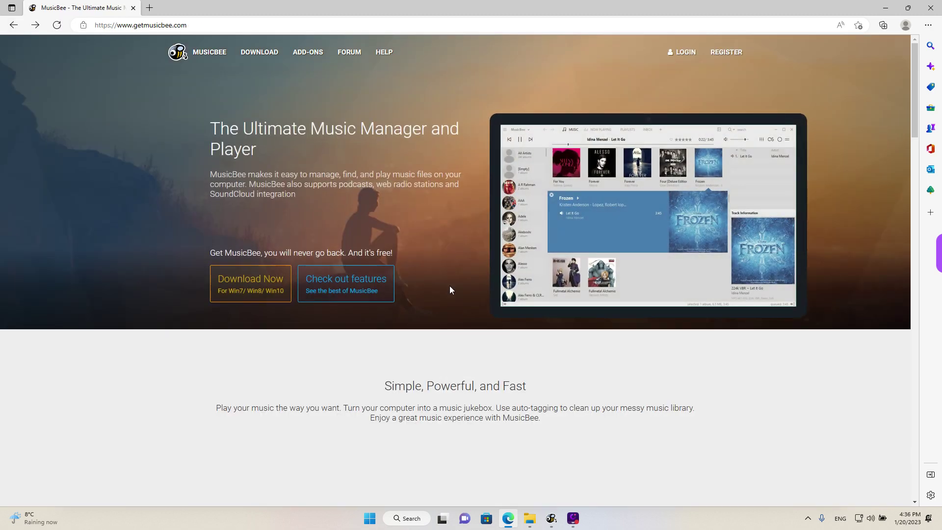
scroll(449, 285, "down", 7)
scroll(450, 286, "down", 13)
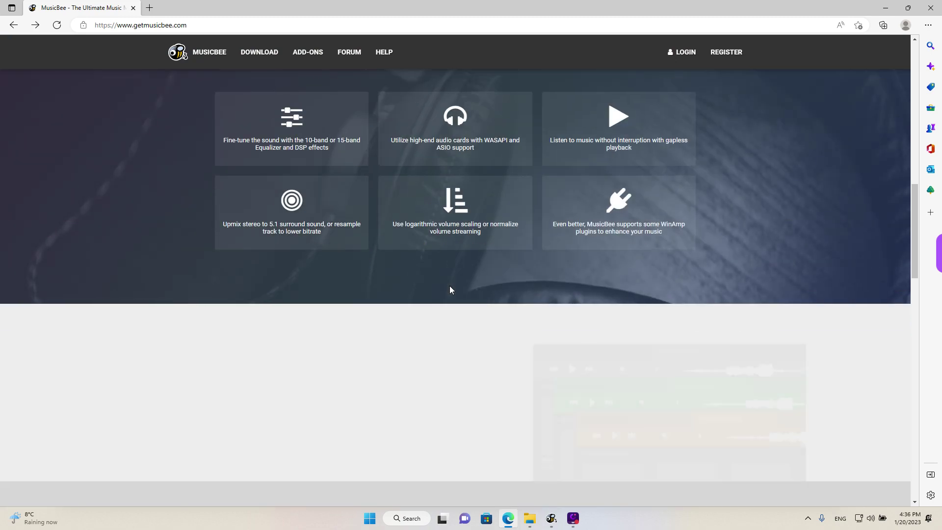
scroll(450, 290, "down", 15)
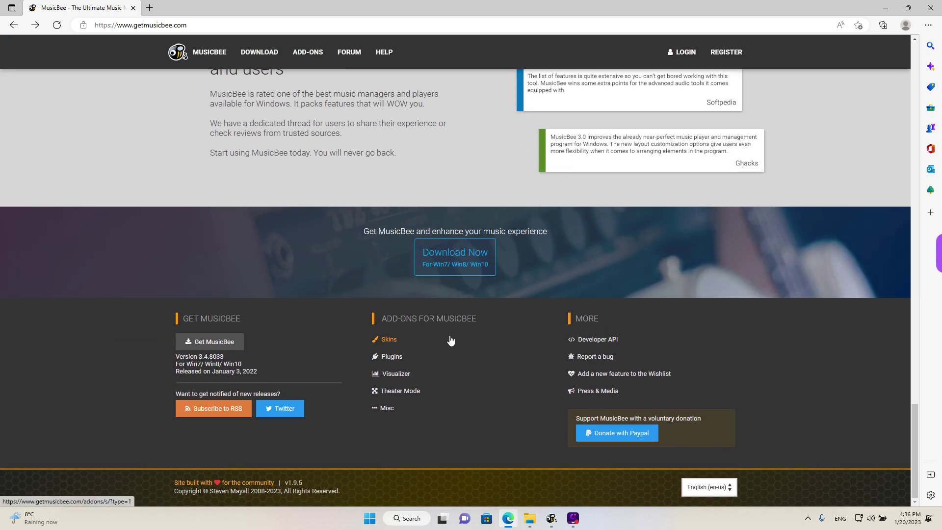
mouse_move(408, 340)
left_mouse_down()
mouse_move(433, 340)
mouse_move(449, 374)
left_mouse_up()
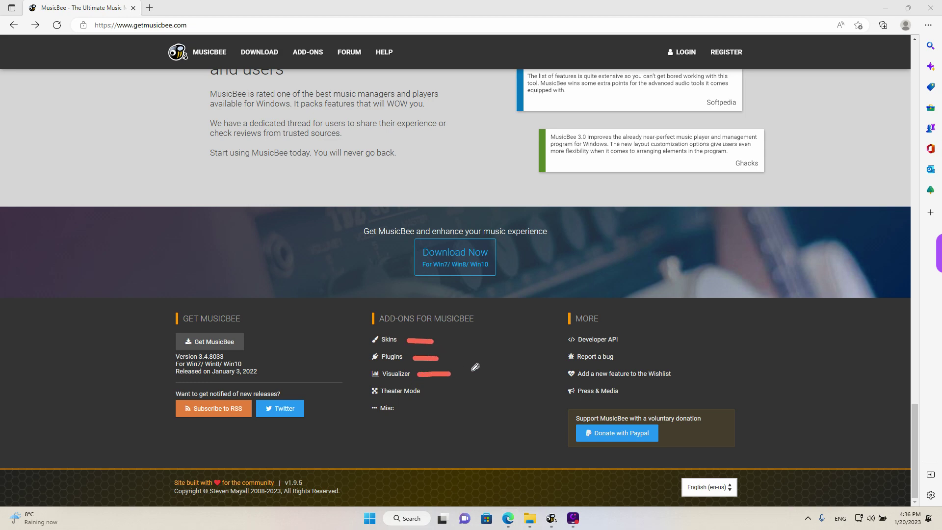
Minimise the browser window and reposition the MusicBee window on the desktop
double_click(677, 10)
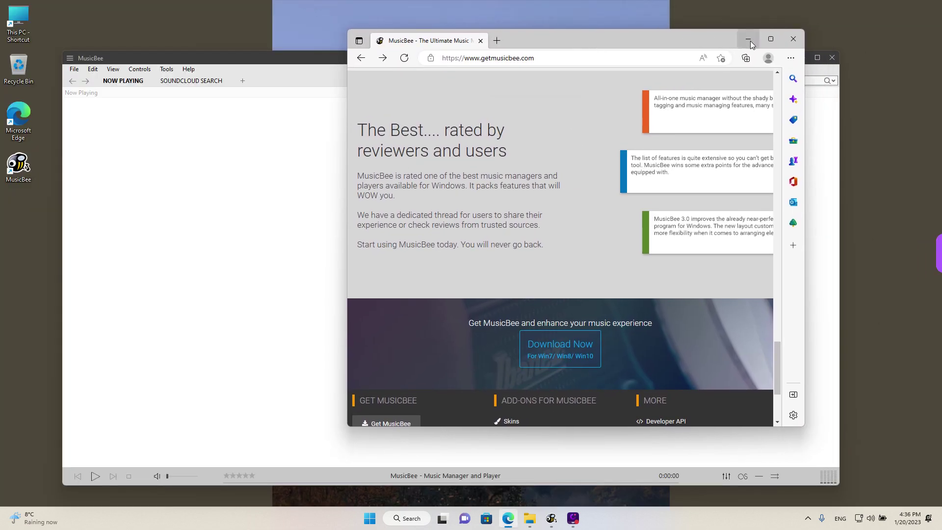
left_click(747, 35)
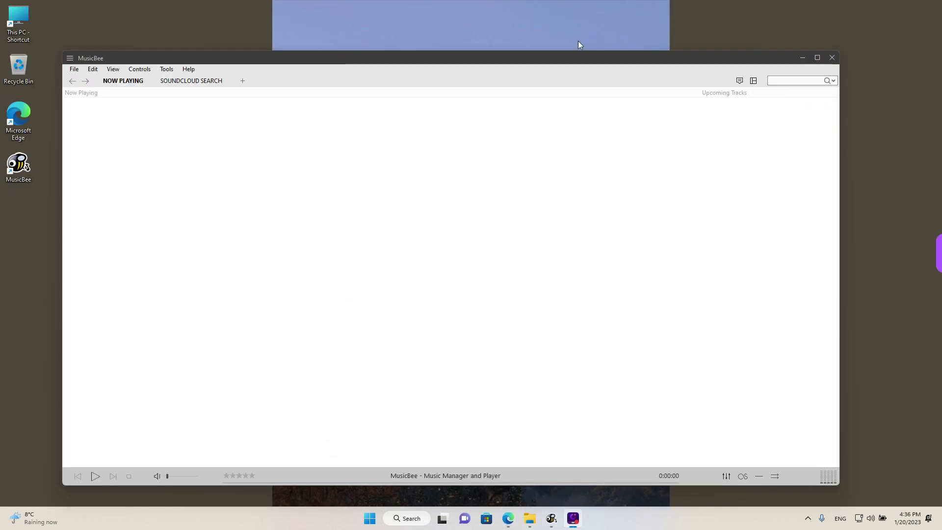
left_click_drag(477, 59, 489, 58)
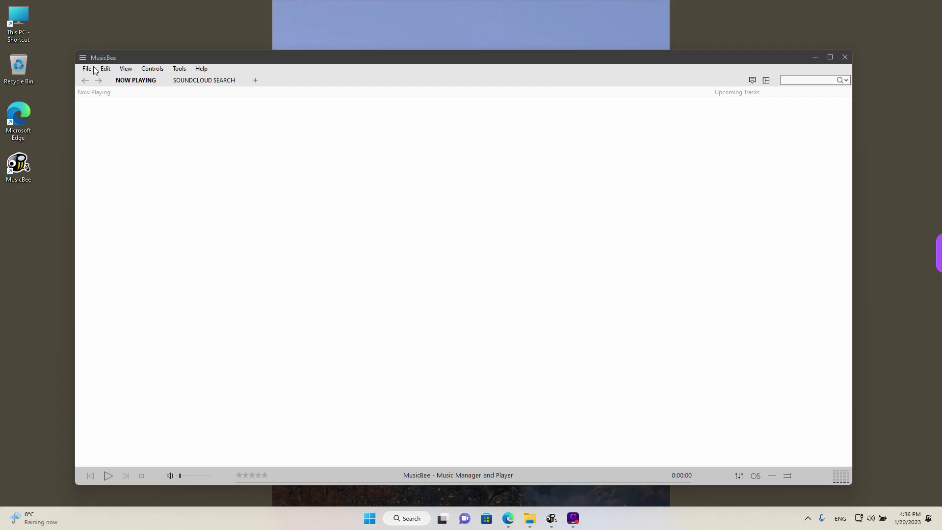
Try the Midnight skin from the Blue group and restore the MusicBee3 skin
left_click(90, 61)
left_click(83, 58)
mouse_move(131, 92)
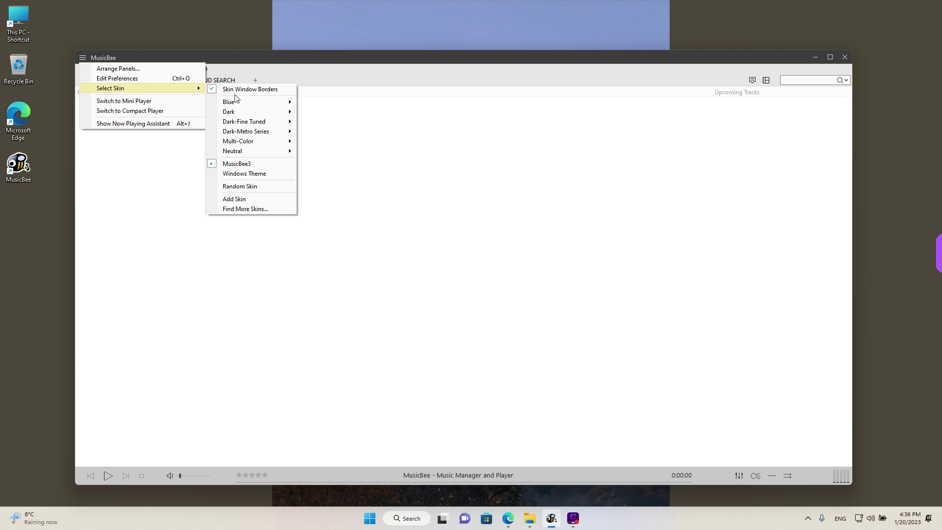
mouse_move(256, 101)
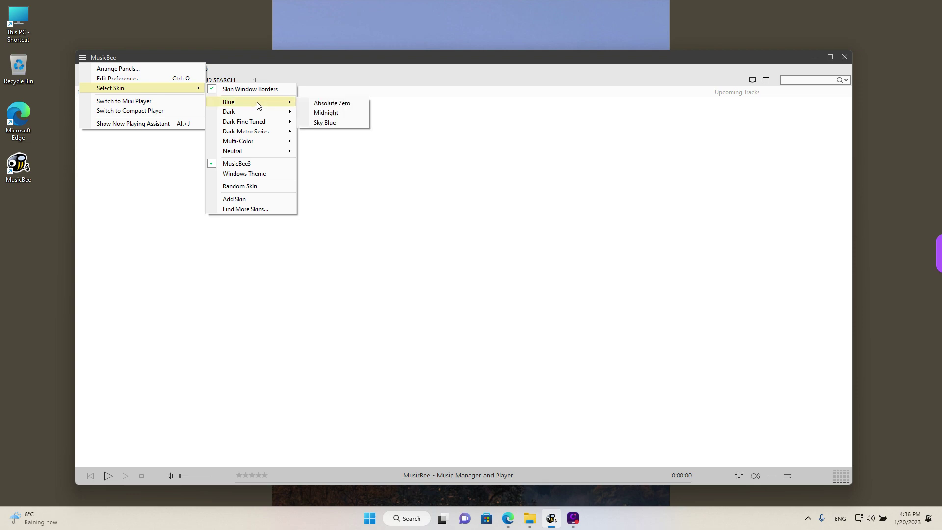
left_click(333, 113)
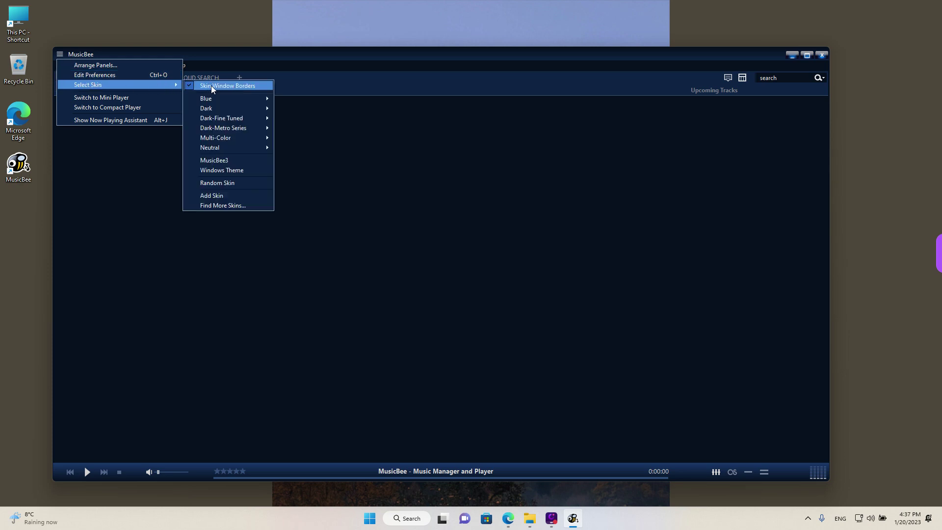
left_click(238, 157)
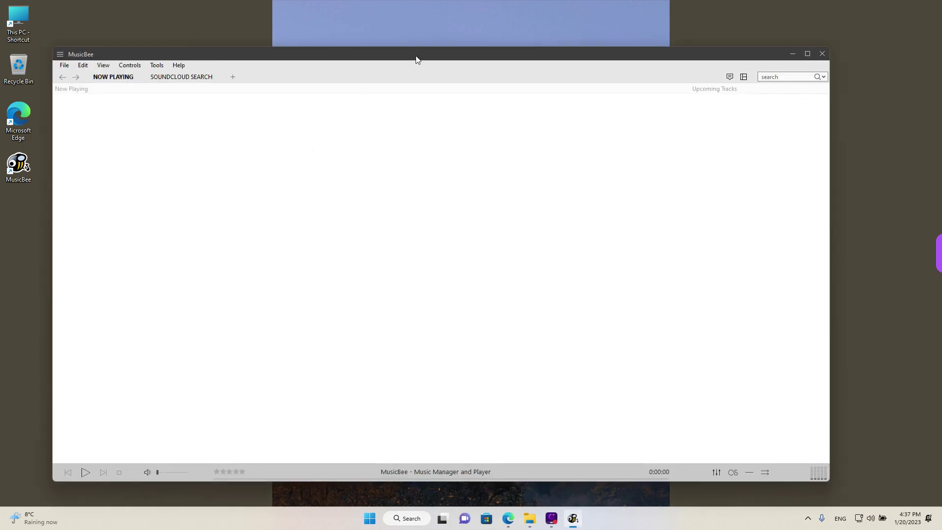
left_click_drag(416, 59, 431, 59)
Switch MusicBee to the compact player and reposition its window
left_click(79, 67)
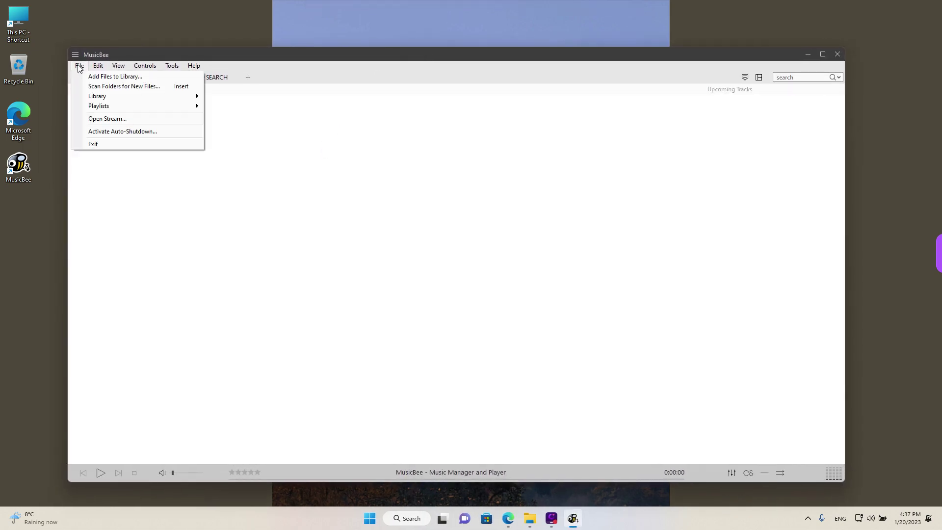
left_click(76, 56)
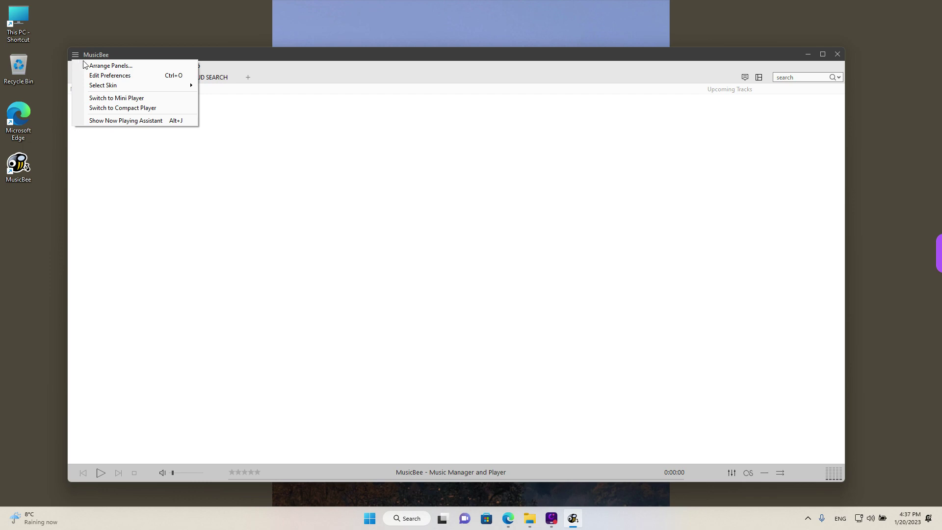
left_click(167, 109)
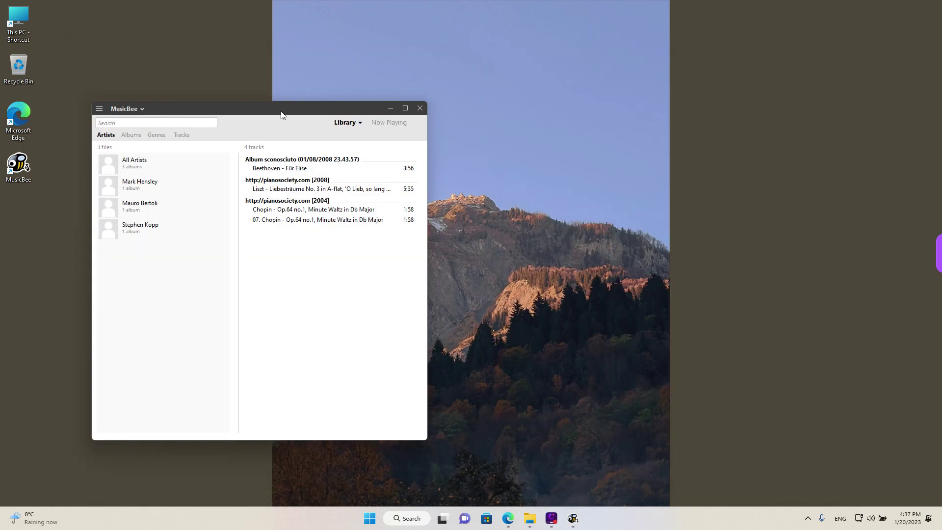
left_click_drag(281, 114, 299, 114)
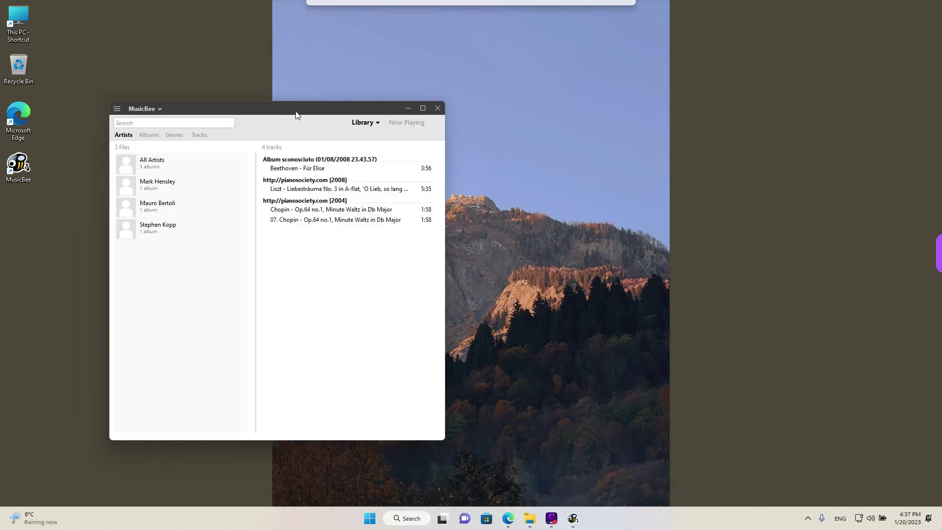
Try the mini player in different places on the desktop and return to the full player window
left_click(118, 109)
left_click(191, 163)
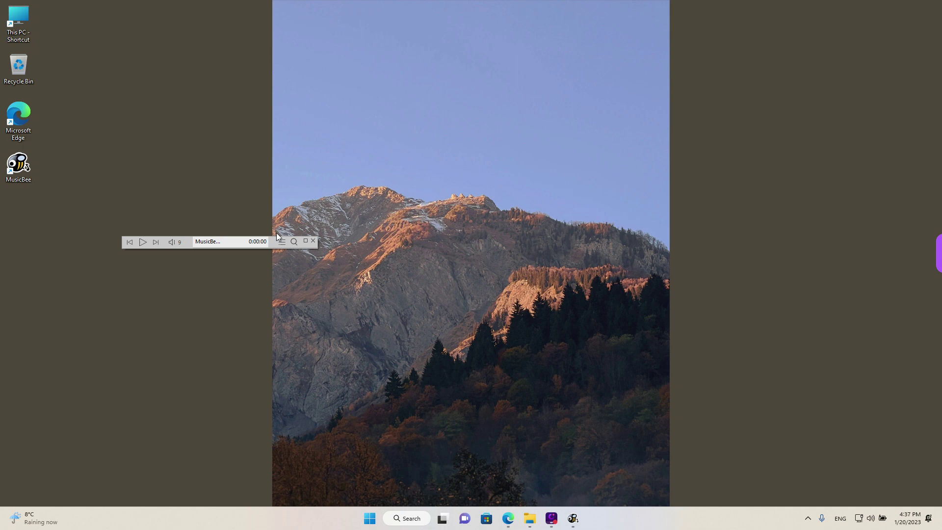
left_click_drag(301, 243, 243, 495)
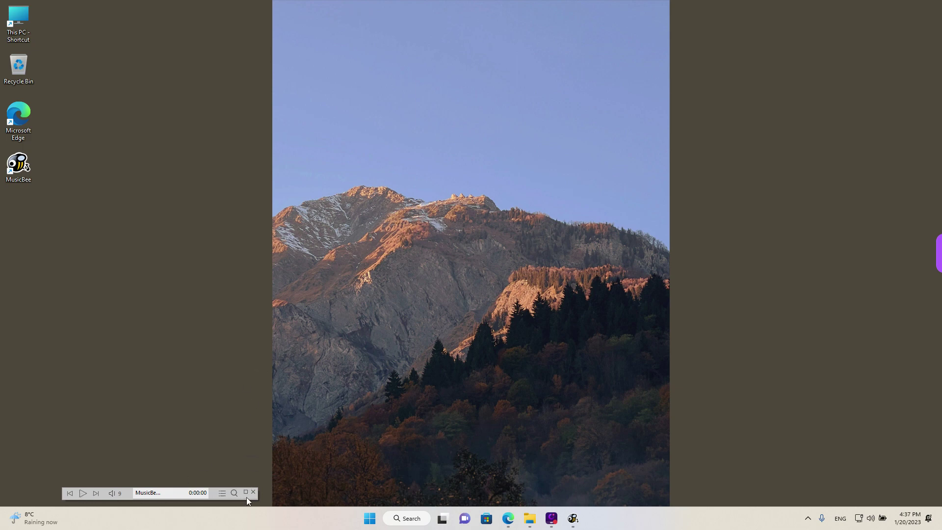
left_click_drag(213, 490, 224, 263)
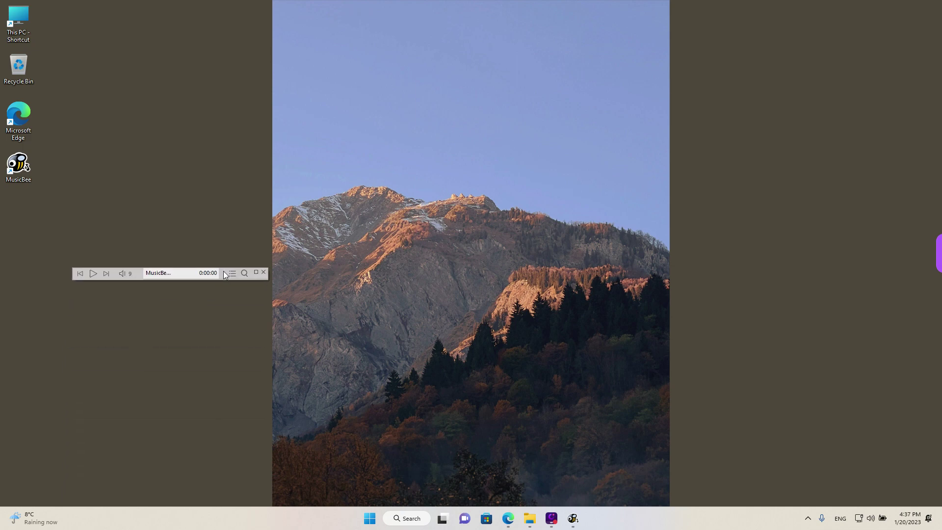
left_click(256, 273)
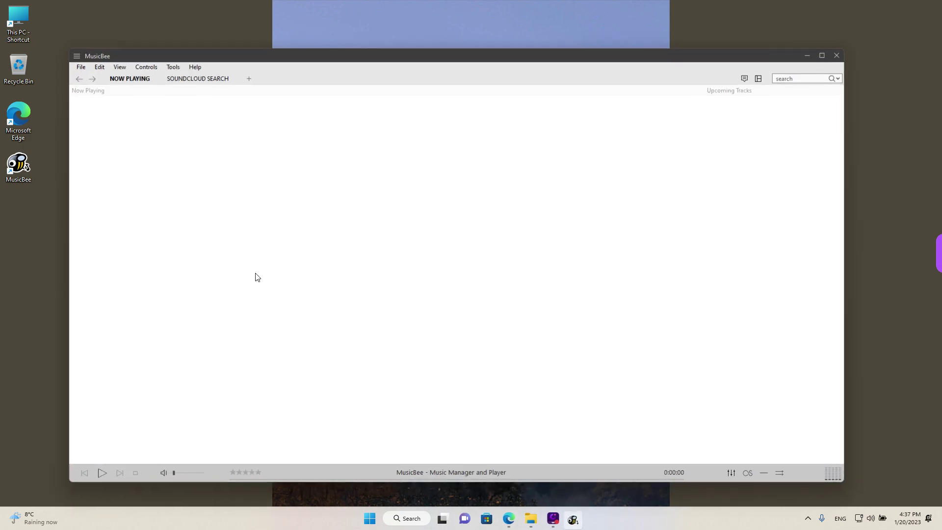
Review the shutdown action and timing choices in the Auto-Shutdown settings, and close them without activating anything
left_click(81, 66)
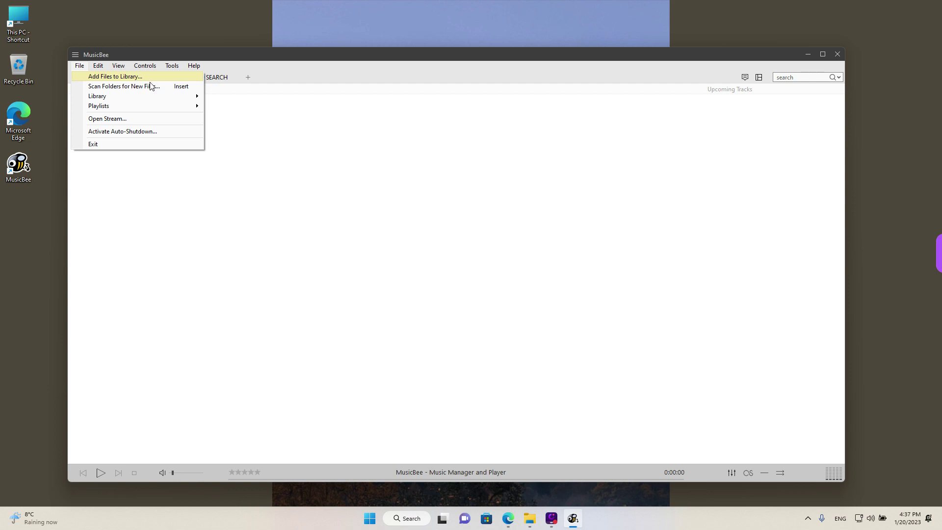
left_click(158, 134)
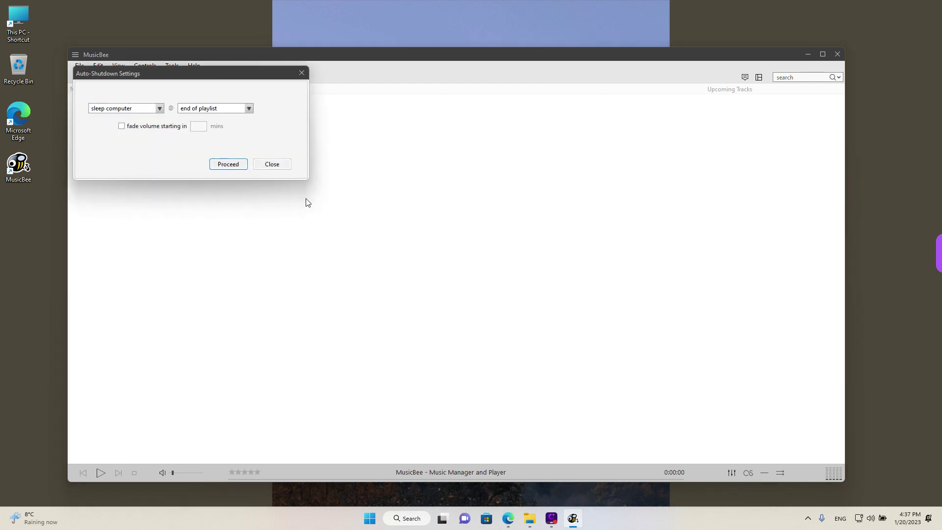
left_click_drag(198, 83, 255, 115)
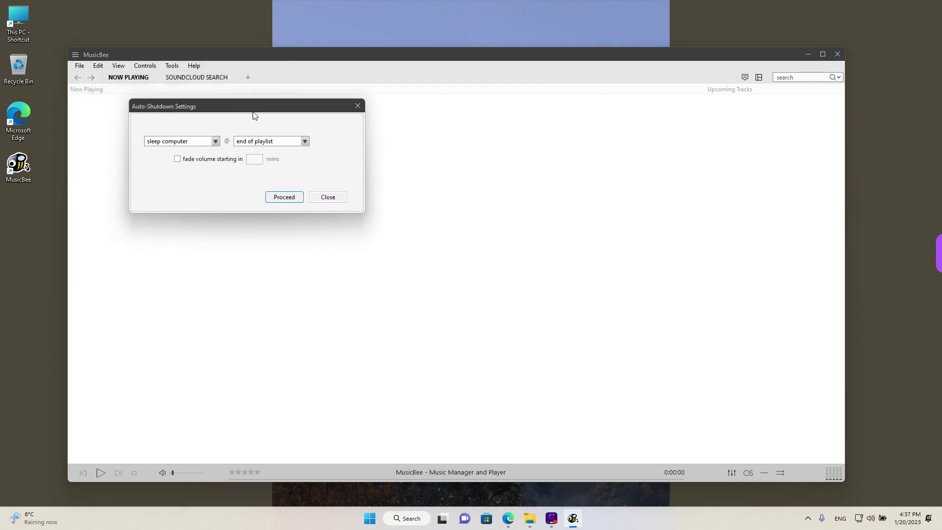
left_click(215, 140)
left_click(216, 141)
left_click(271, 140)
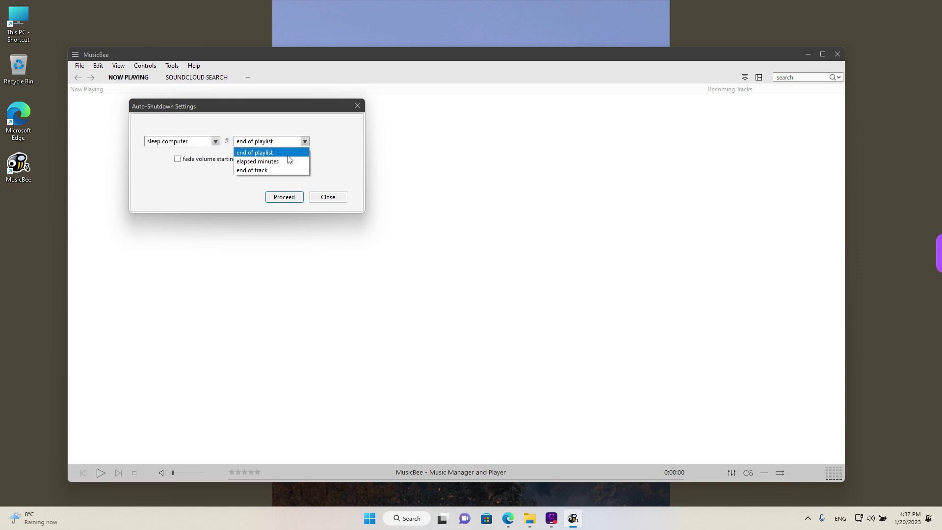
left_click(353, 167)
left_click(338, 200)
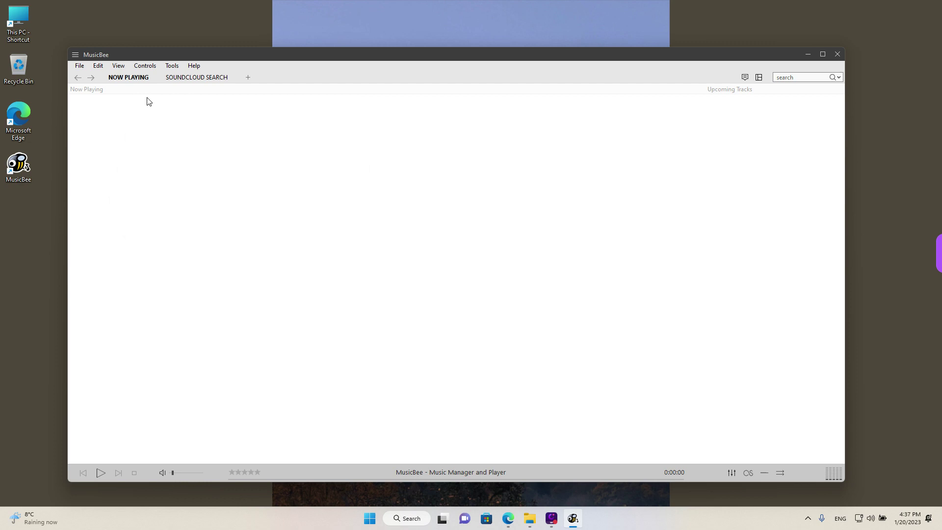
left_click(79, 66)
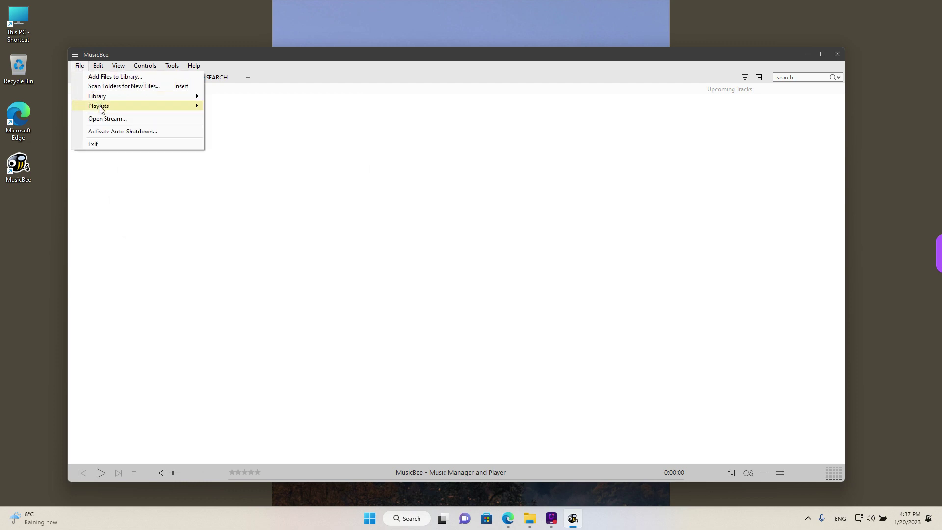
mouse_move(173, 112)
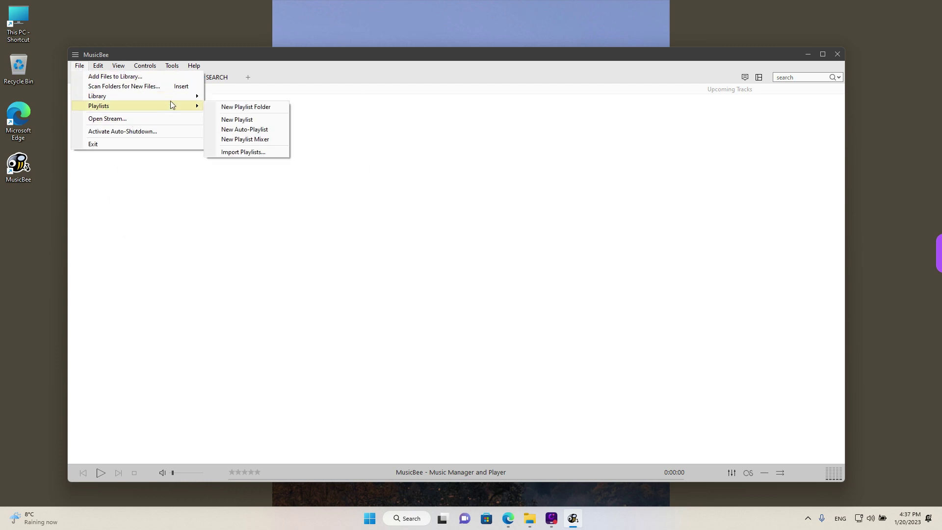
mouse_move(100, 70)
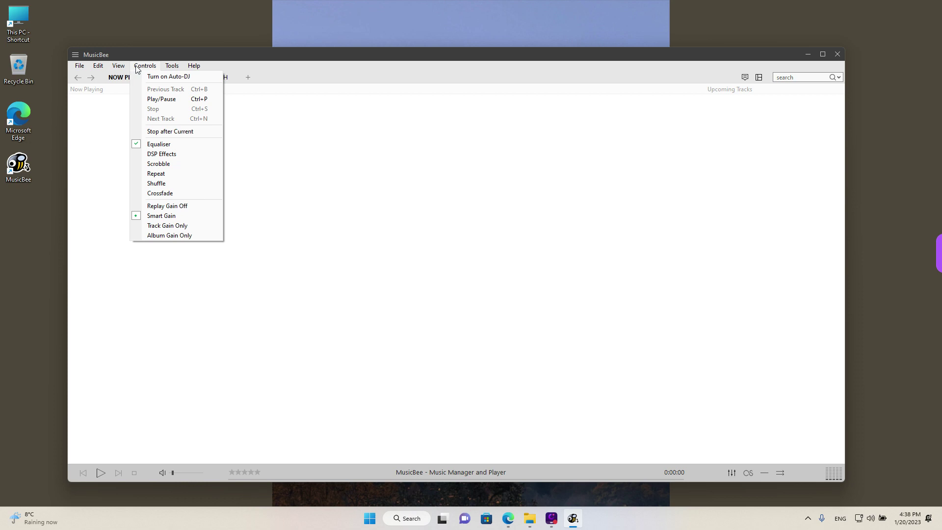
left_click(177, 145)
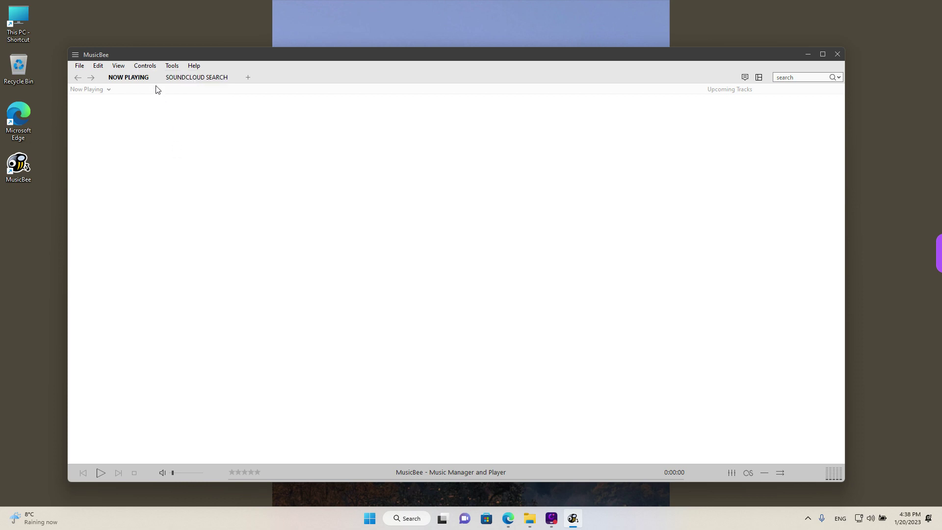
left_click(145, 66)
left_click(167, 150)
Open the equaliser and DSP settings and apply the Pop equaliser preset
left_click(145, 65)
left_click(184, 158)
left_click_drag(360, 159, 396, 160)
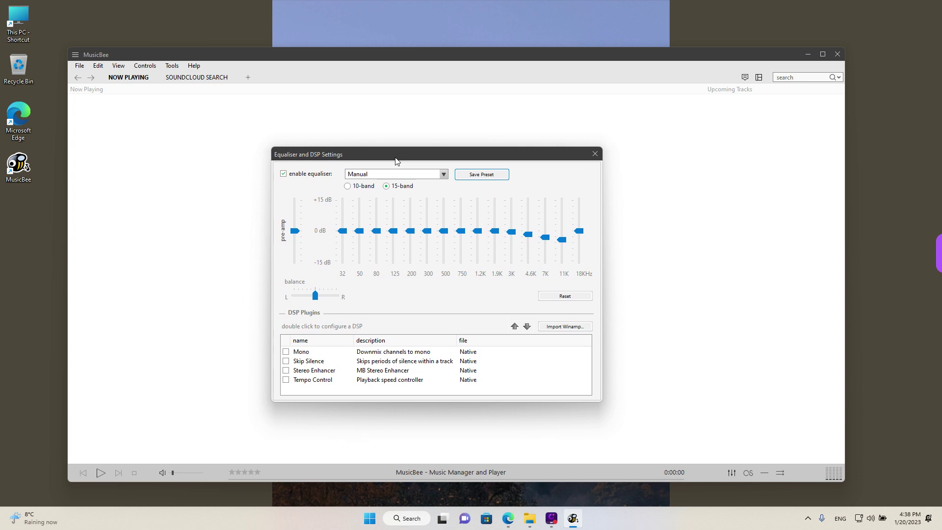
left_click(443, 174)
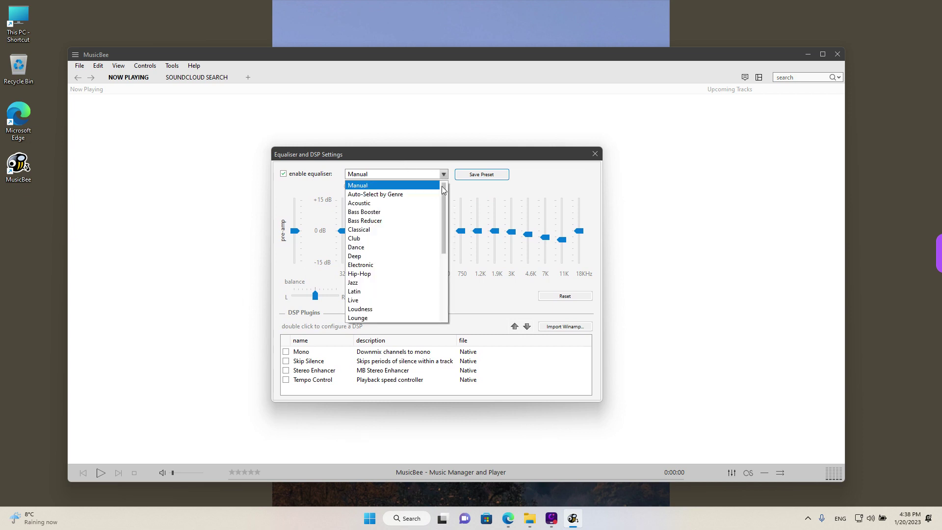
left_click_drag(443, 189, 448, 247)
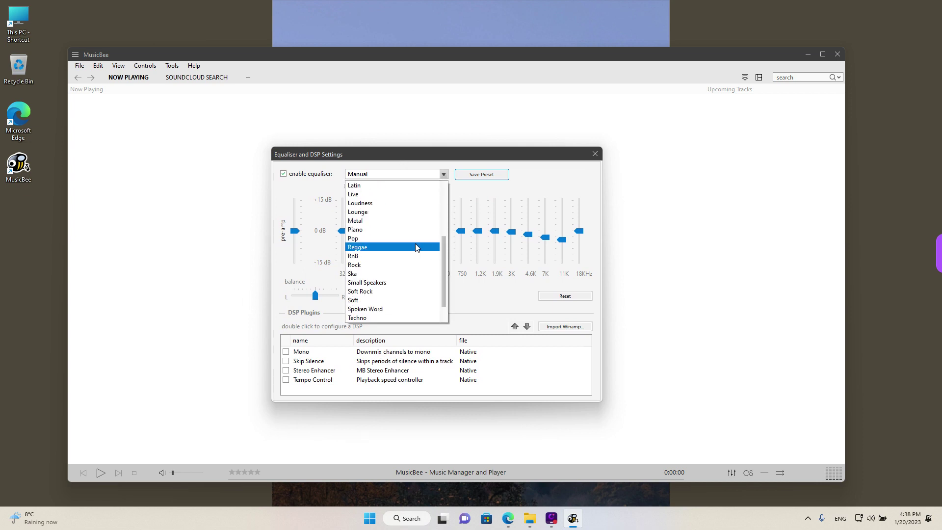
left_click(379, 239)
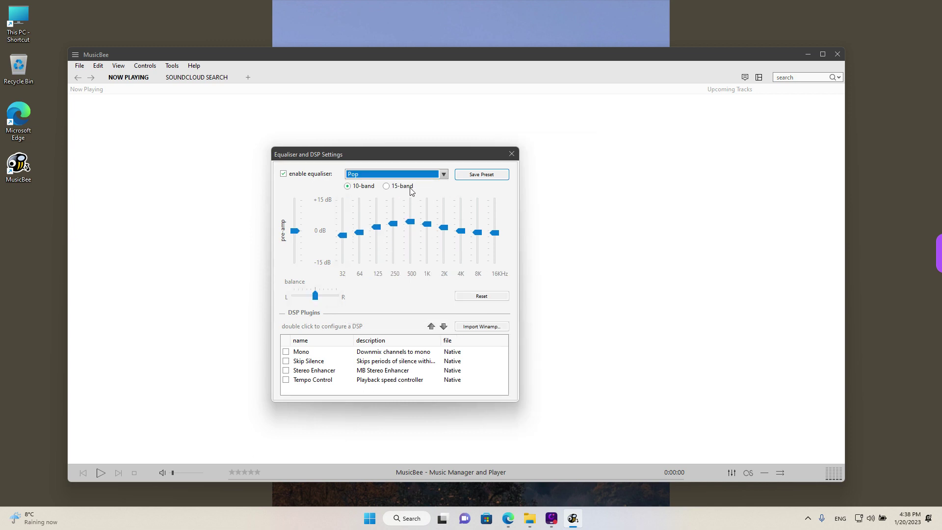
Switch the equaliser to 15-band mode and close the equaliser settings
left_click(387, 186)
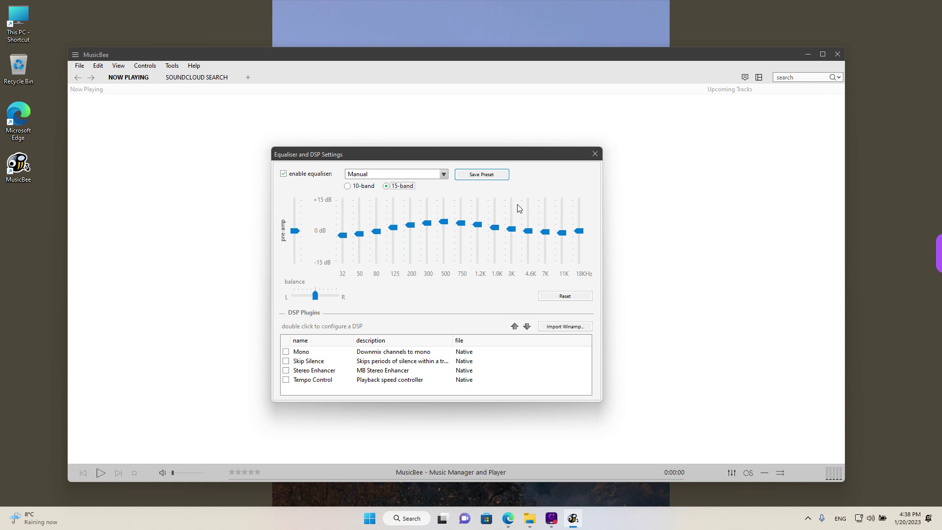
left_click_drag(535, 156, 523, 157)
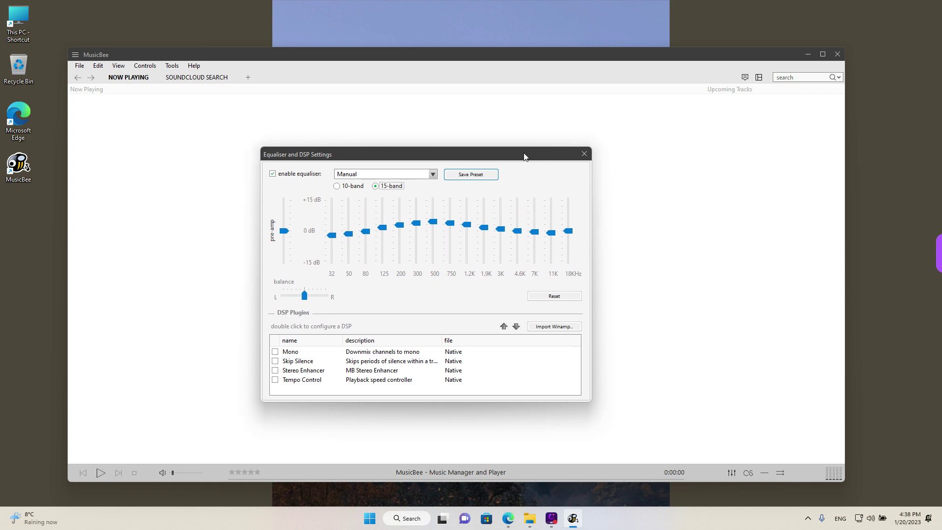
left_click(584, 153)
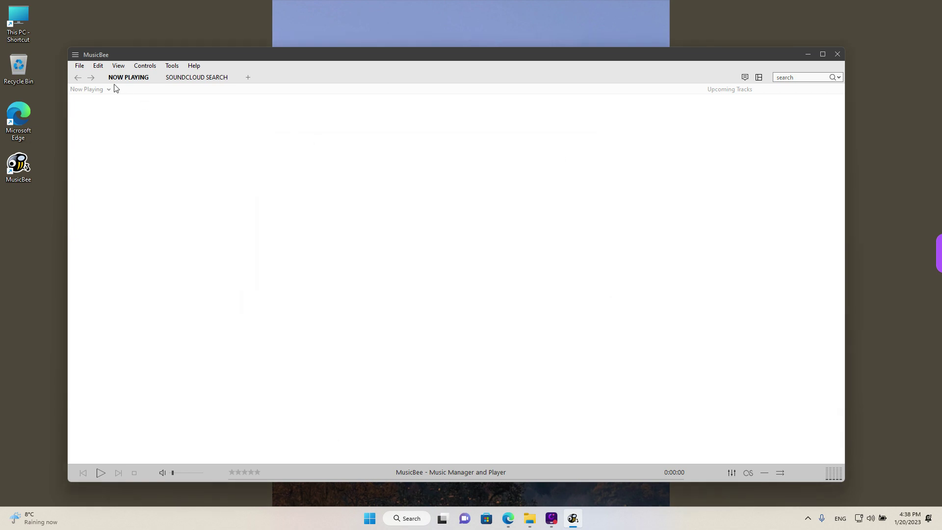
Select the four tracks in the Music > Classical folder for adding to the library, and cancel the import
left_click(79, 66)
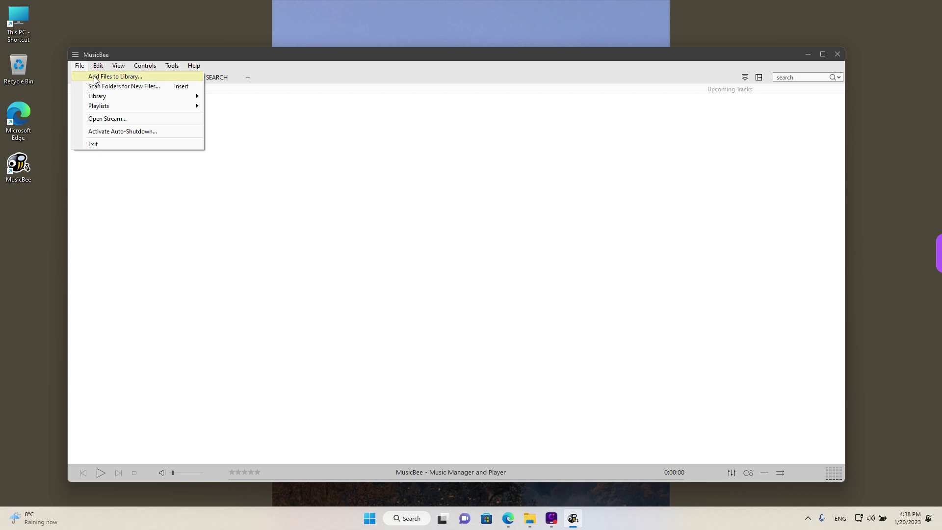
left_click(152, 80)
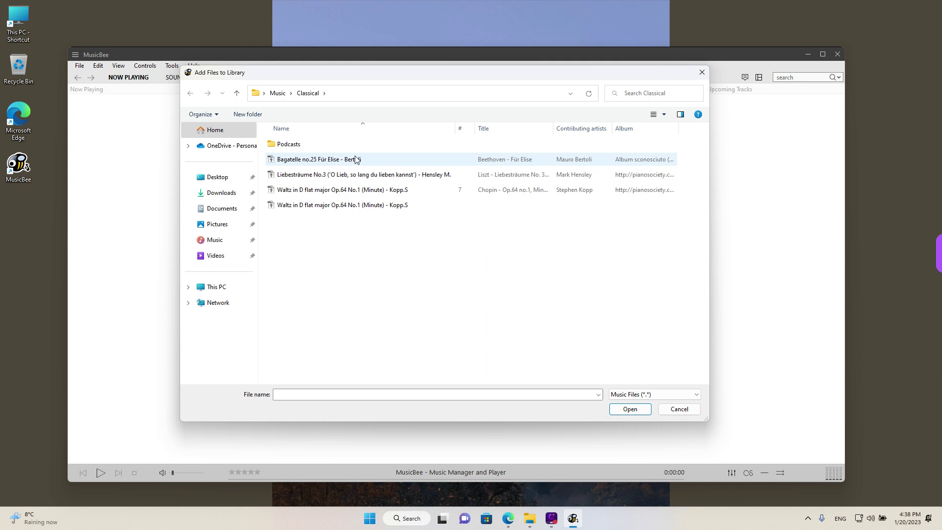
left_click_drag(416, 227, 293, 163)
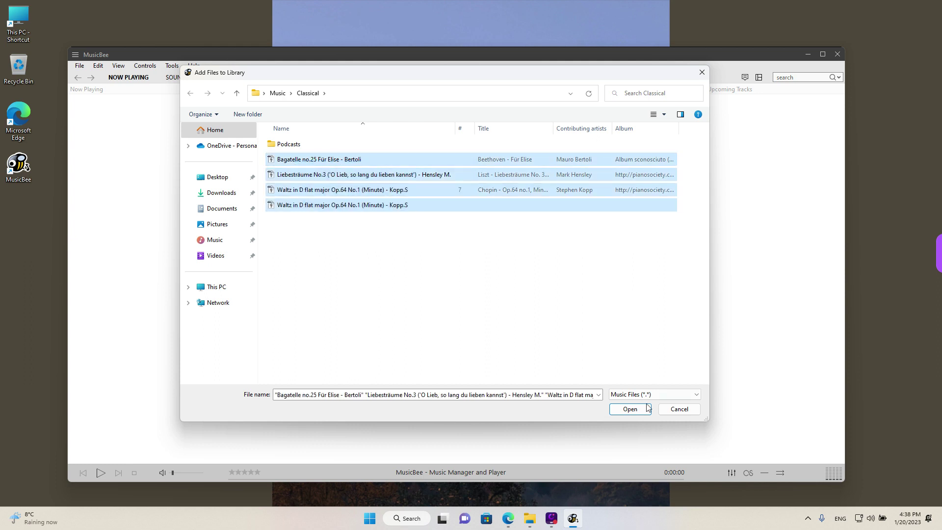
left_click(677, 409)
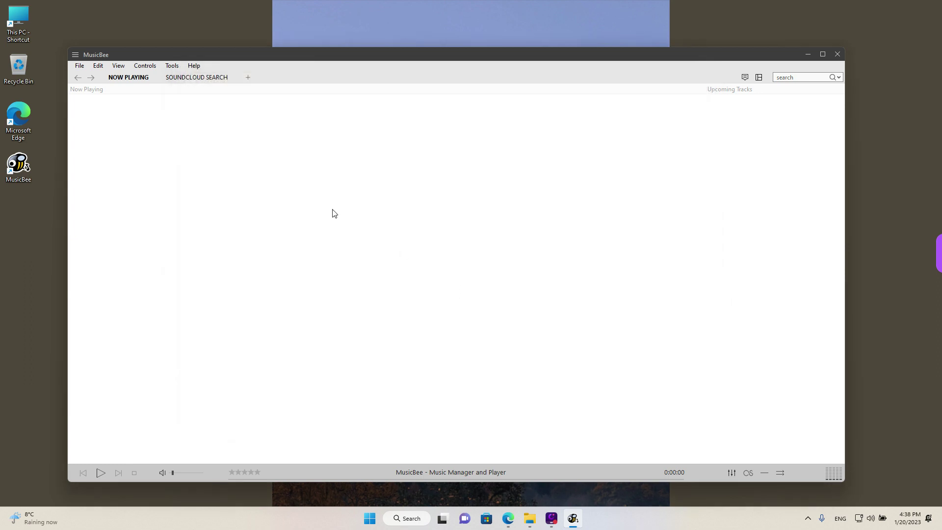
Open the Music library in a new tab and play the track "Beethoven - Für Elise"
key("alt")
left_click(248, 78)
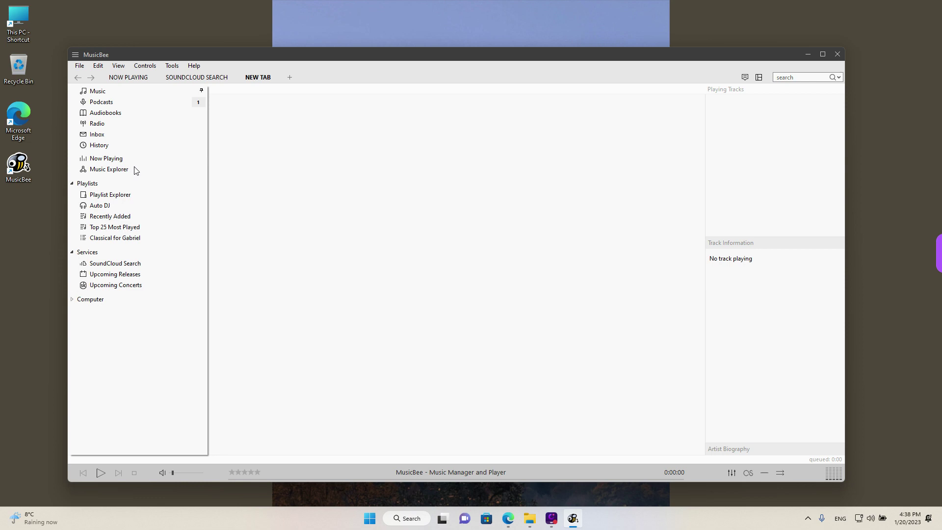
left_click(109, 93)
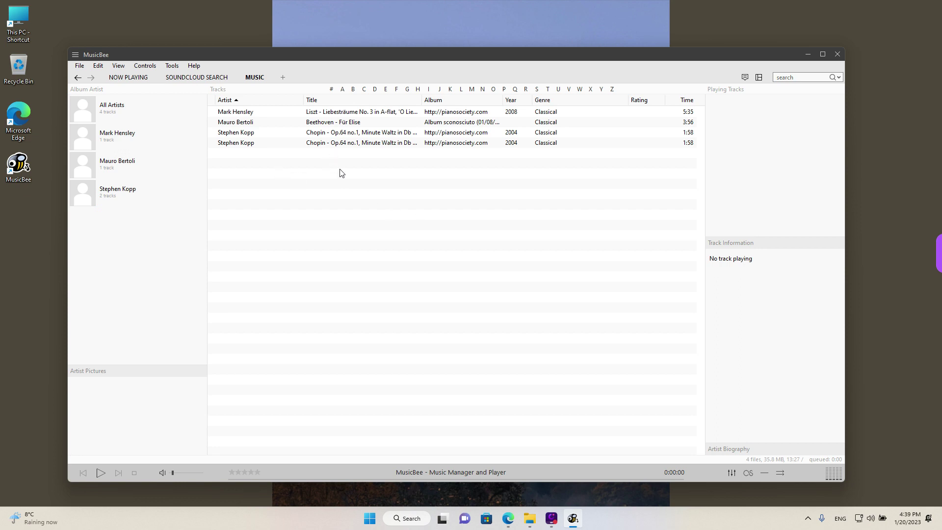
left_click(277, 125)
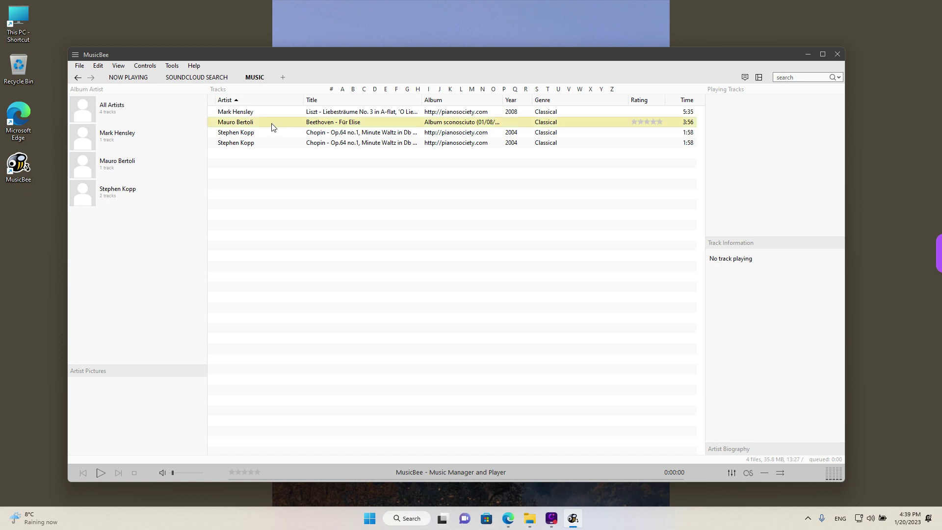
double_click(274, 127)
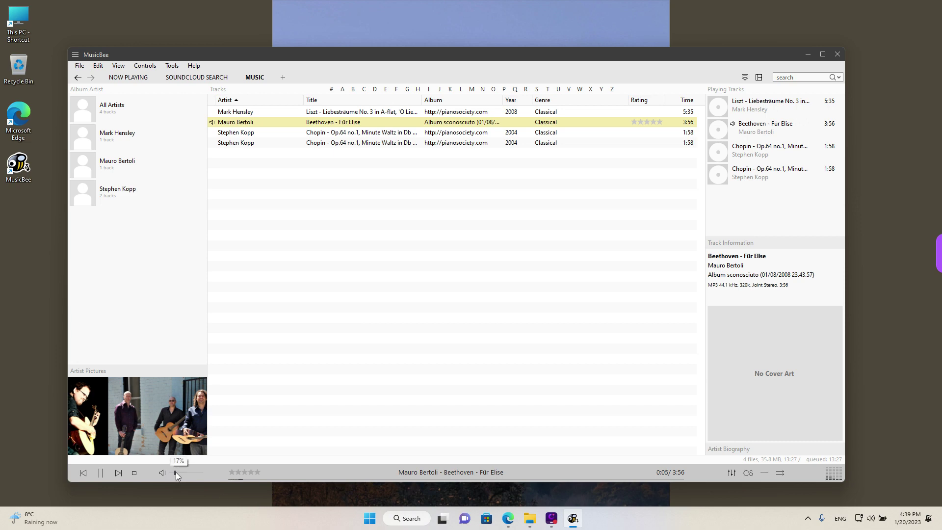
Review the Panel Layout options of the player bar, dismiss them unchanged, and shift the player window slightly
right_click(149, 473)
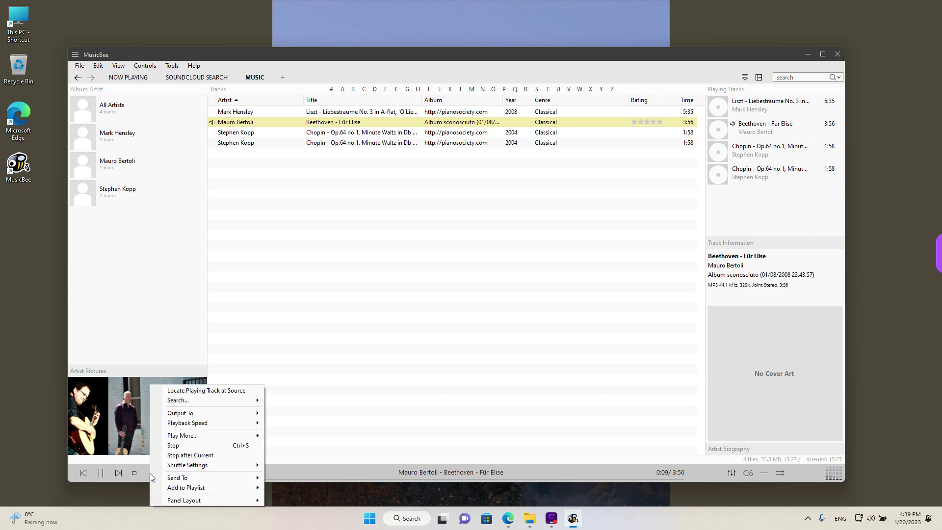
mouse_move(234, 500)
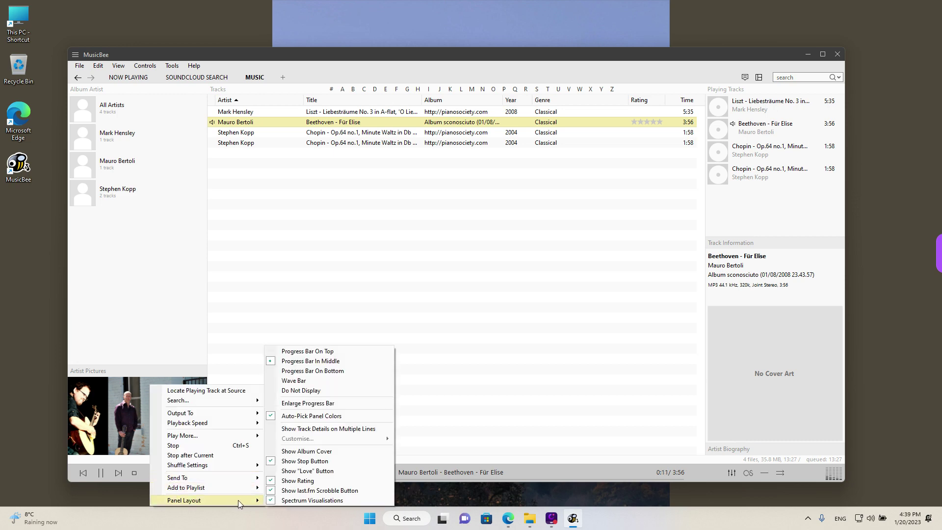
left_click(533, 473)
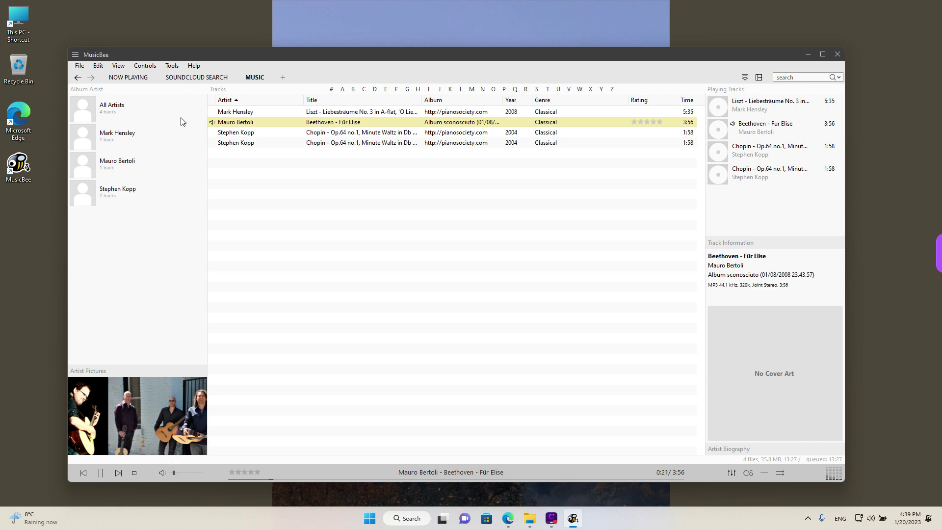
left_click_drag(153, 60, 164, 56)
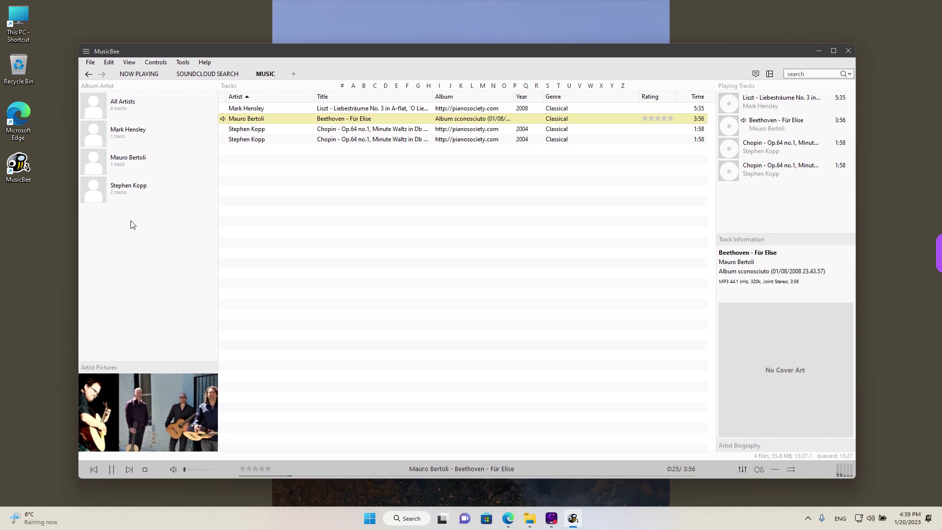
left_click(355, 170)
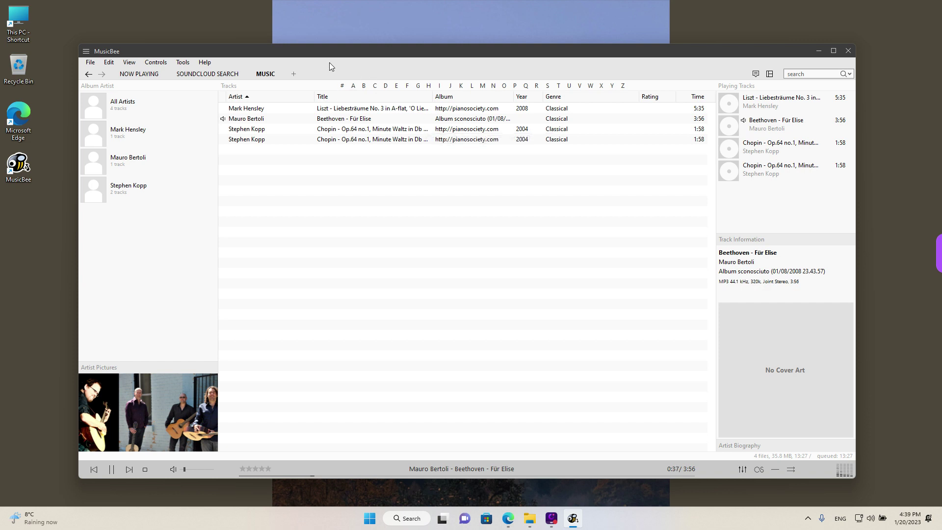
Open Radio in a new tab and look through the Soma Fm, TuneIn and Radio Browser sources, returning to SHOUTcast
left_click(294, 75)
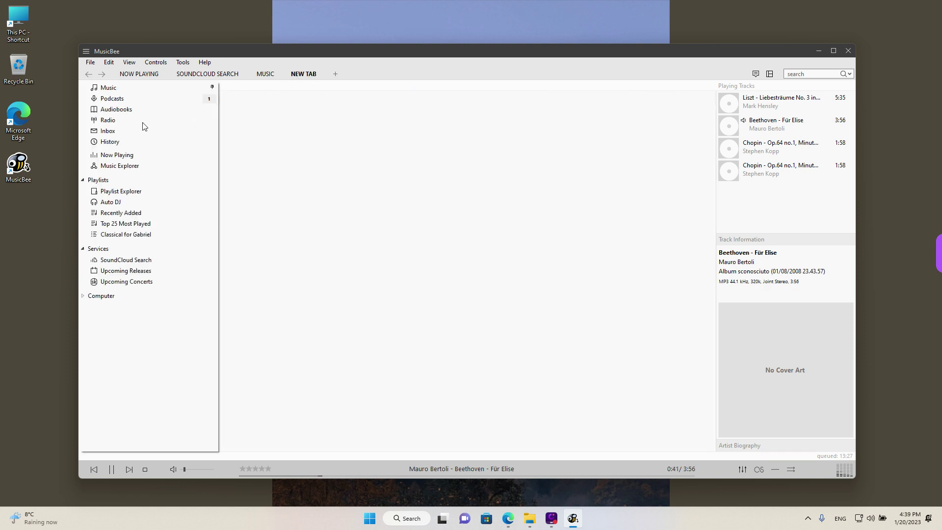
left_click(118, 121)
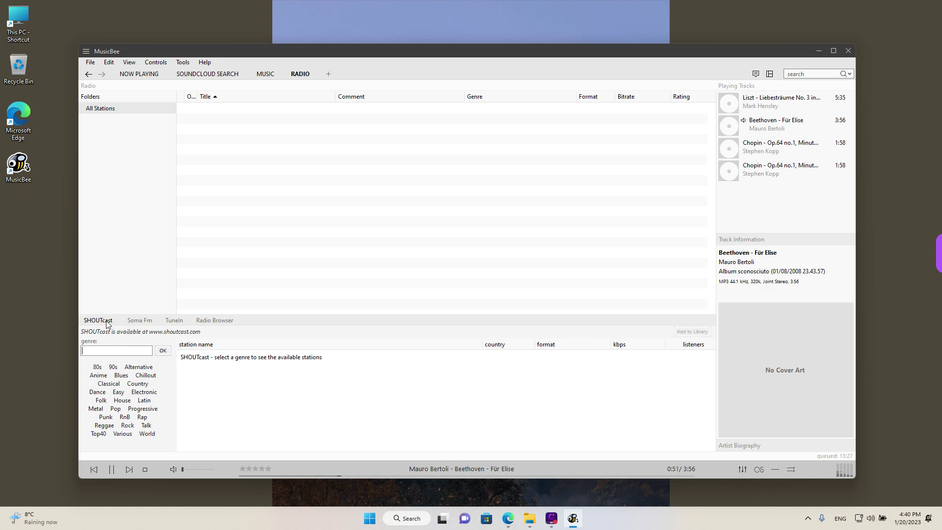
left_click(138, 321)
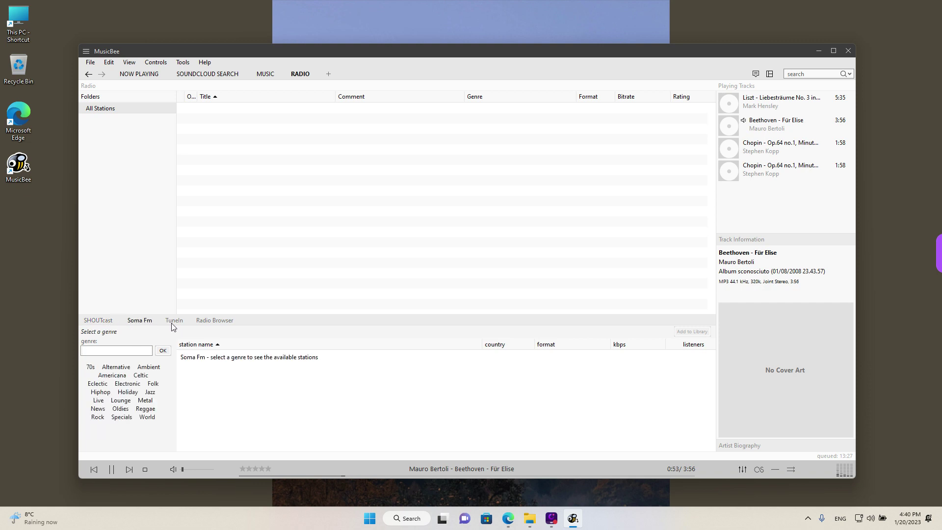
left_click(174, 323)
left_click(214, 323)
left_click(177, 322)
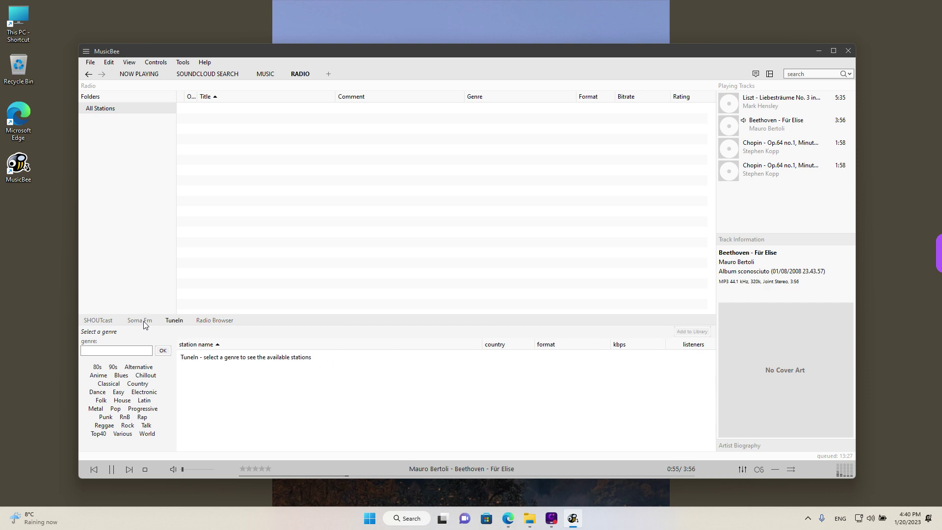
left_click(139, 322)
left_click(106, 322)
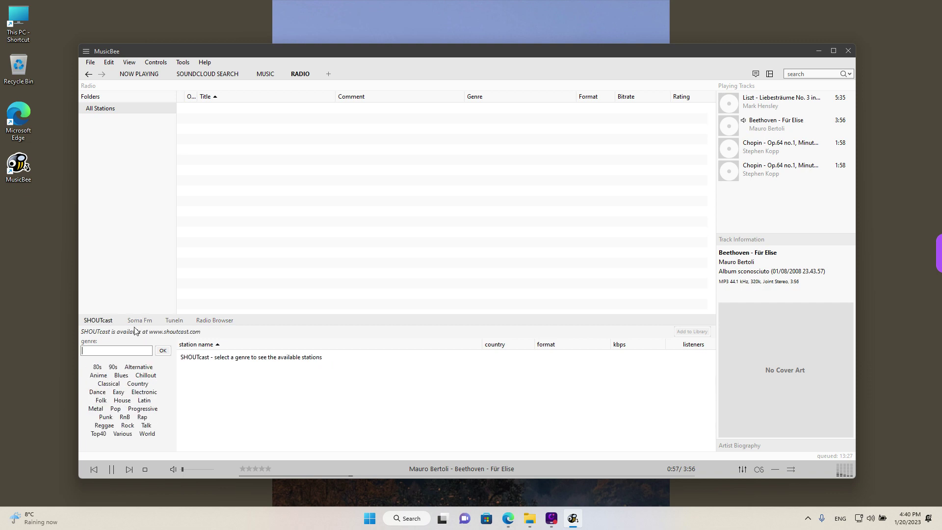
List the SHOUTcast stations for the Country genre and sort them by kbps from highest to lowest
left_click(132, 350)
key("Return")
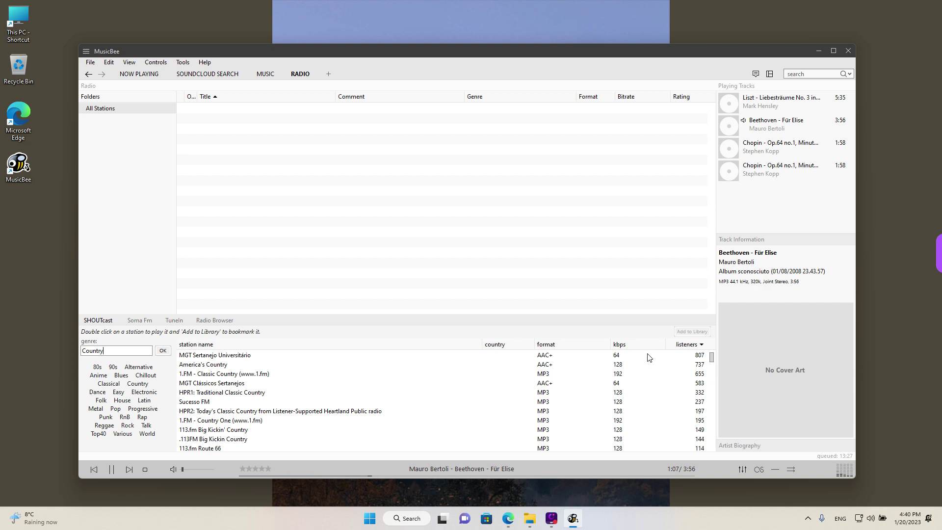
left_click(637, 345)
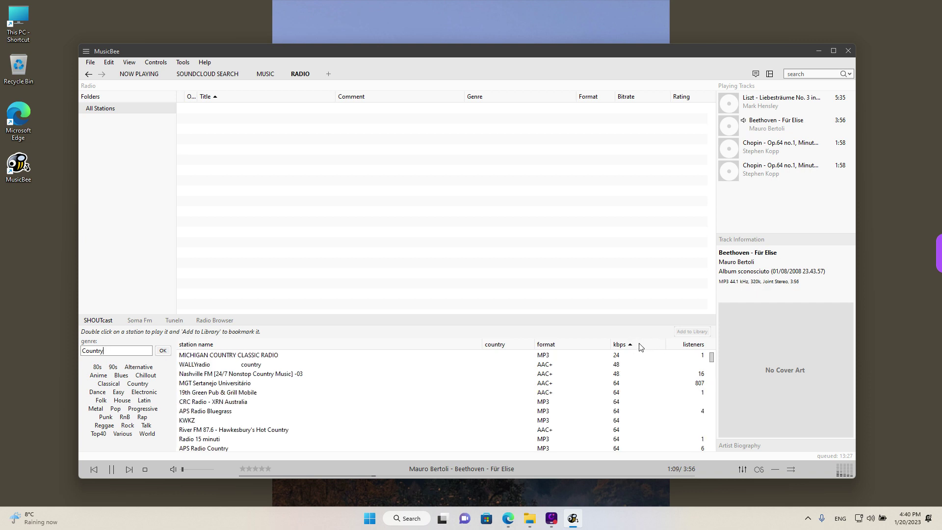
left_click(648, 348)
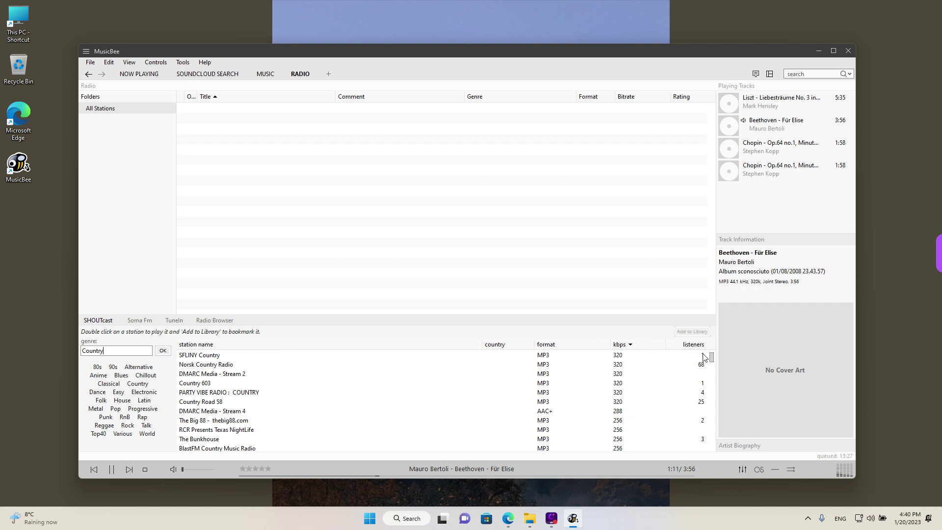
left_click(641, 357)
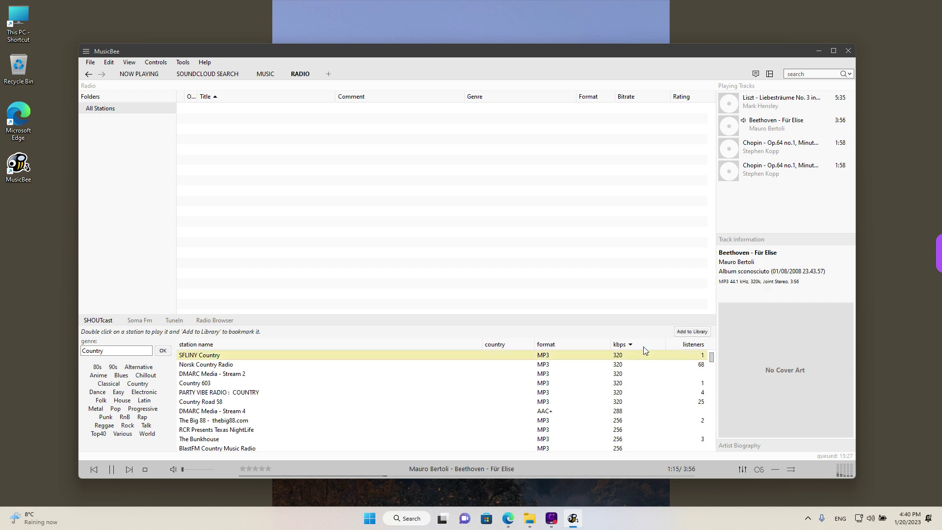
left_click(648, 345)
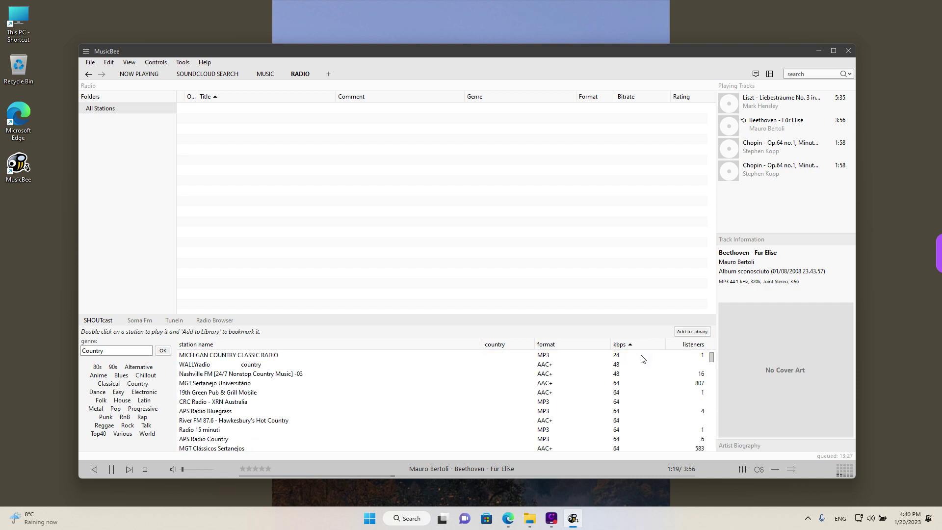
scroll(711, 358, "down", 10)
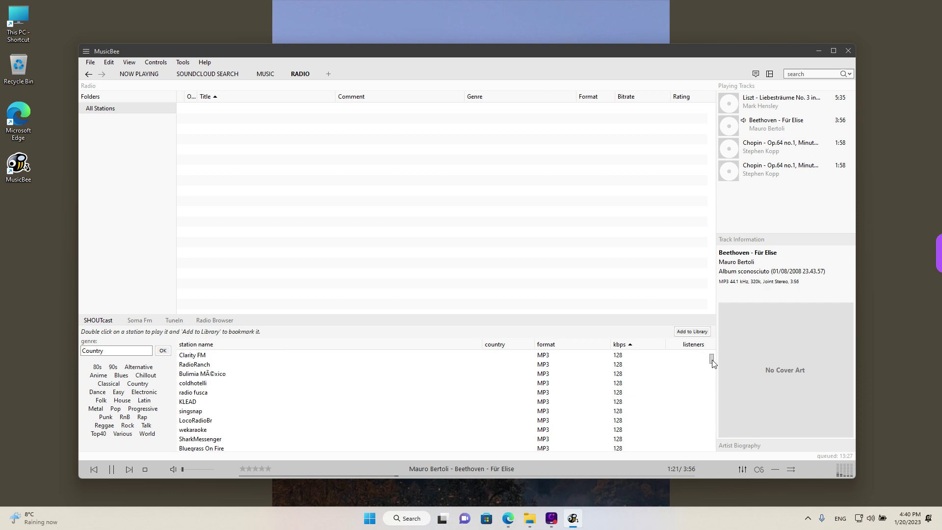
scroll(711, 358, "up", 10)
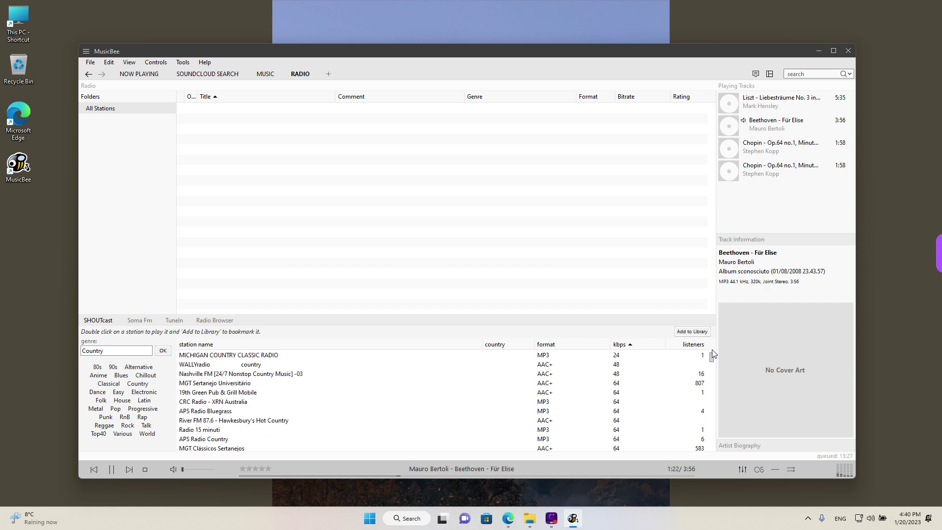
left_click(640, 346)
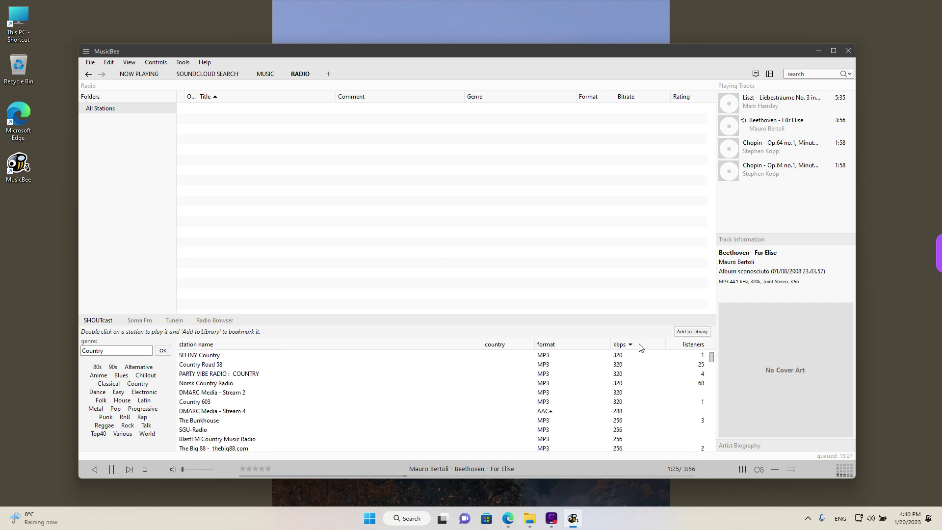
Play the SFLINY Country radio station and shift the player window slightly
left_click(229, 357)
double_click(226, 357)
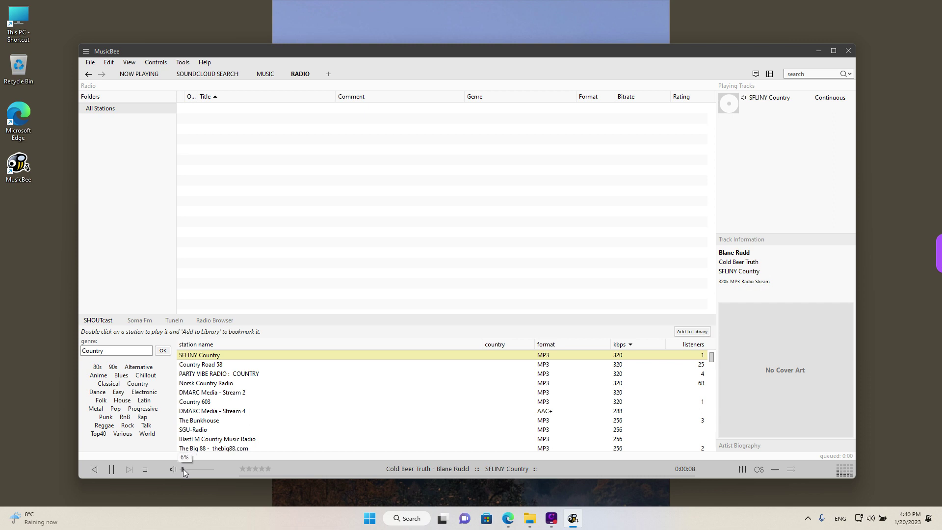
left_click_drag(524, 55, 520, 50)
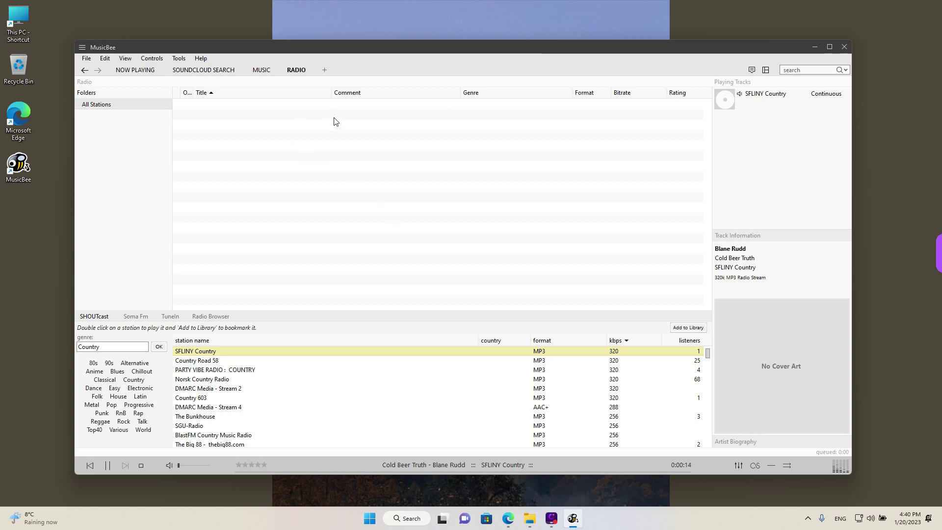
Open Podcasts in a new tab, view the Captain Underpants episode's description, and select the Bedtime Stories - Superheroes group
left_click(325, 71)
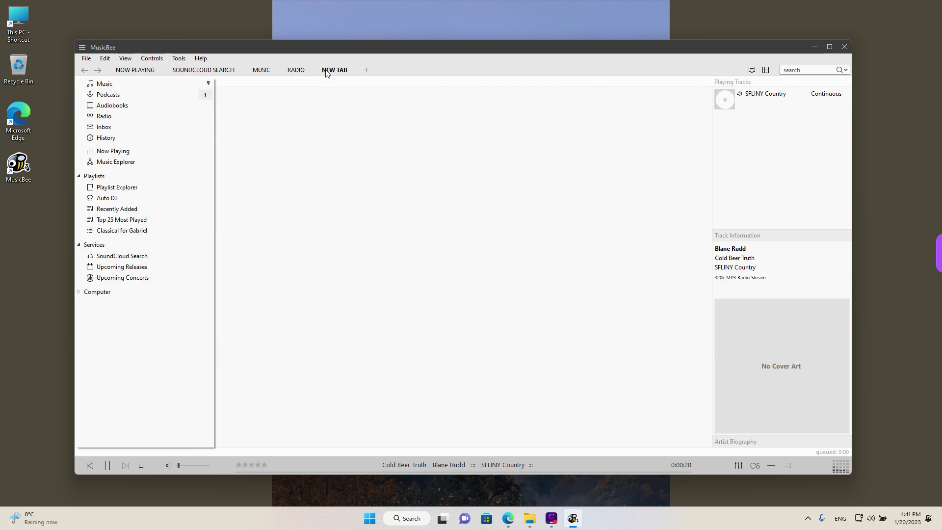
left_click(141, 97)
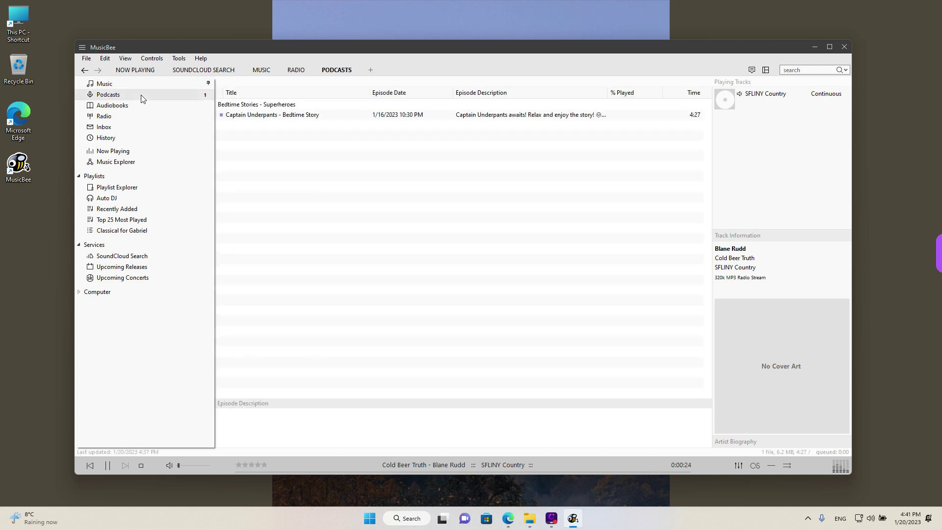
left_click(264, 107)
left_click(269, 115)
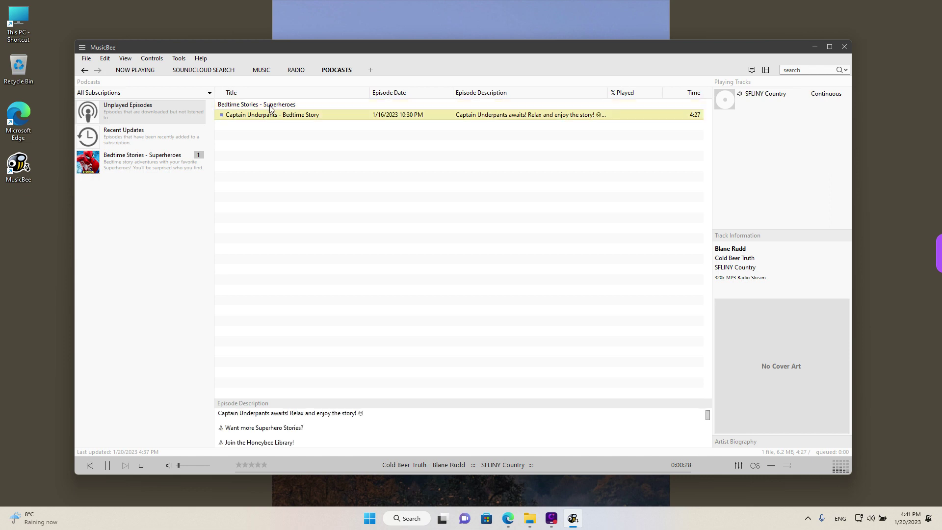
left_click(268, 107)
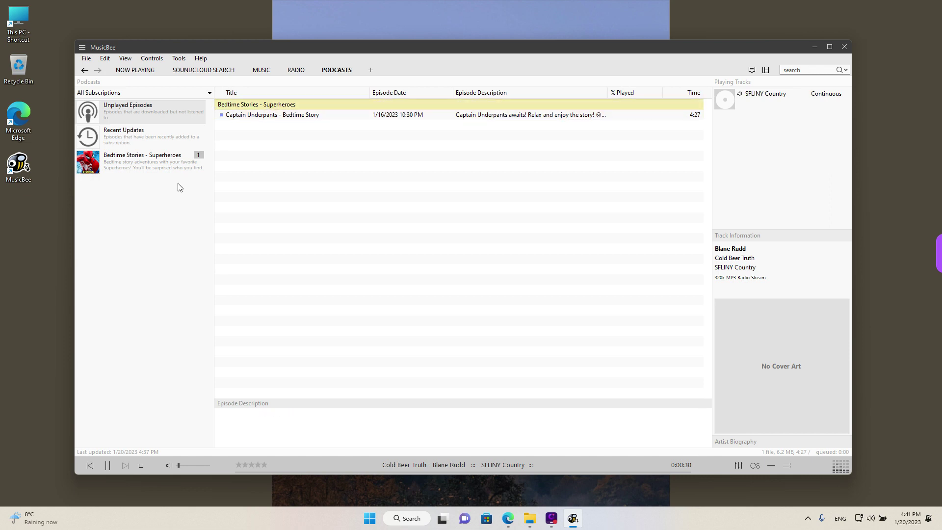
left_click(147, 111)
right_click(122, 84)
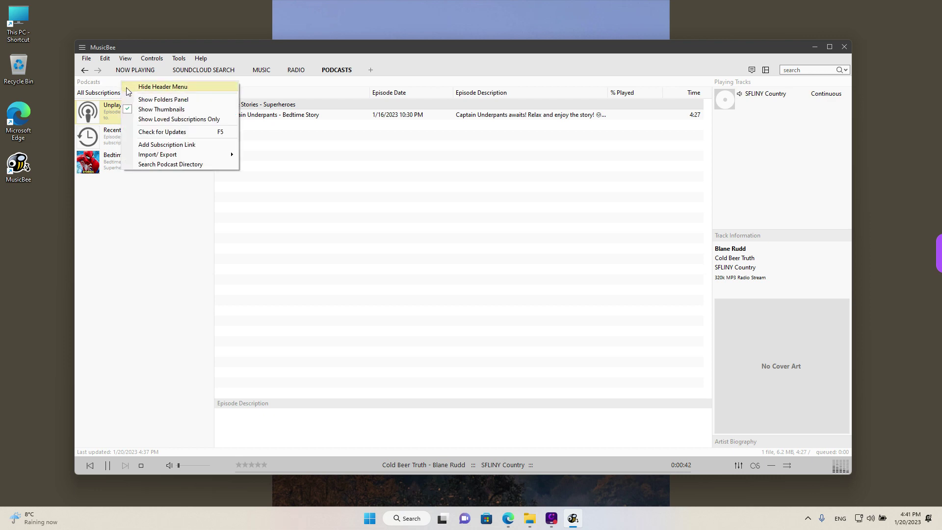
left_click(136, 87)
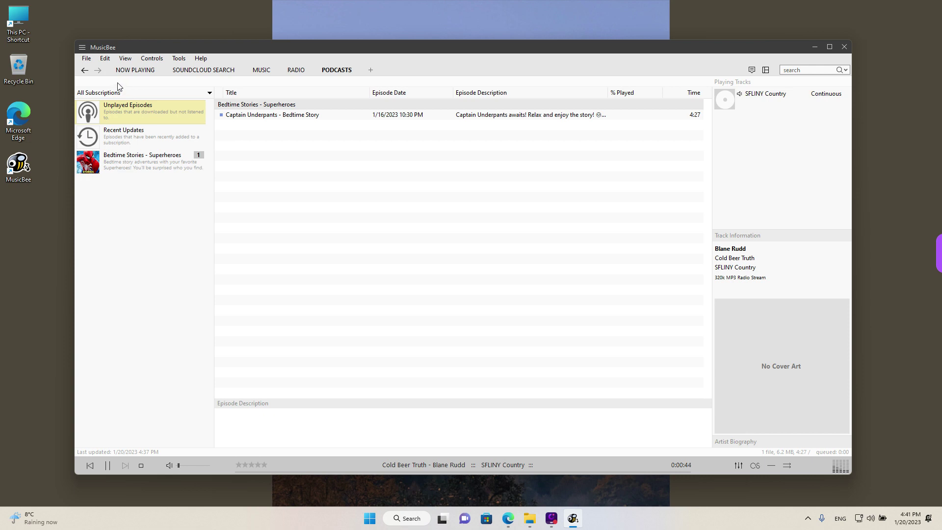
right_click(119, 84)
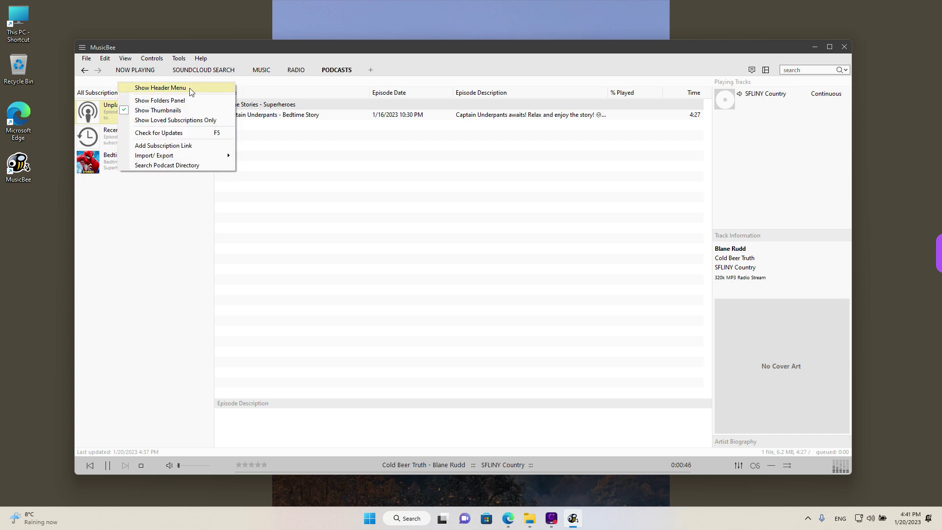
left_click(158, 88)
Search the iTunes Store podcast directory for "Kids"
left_click(100, 84)
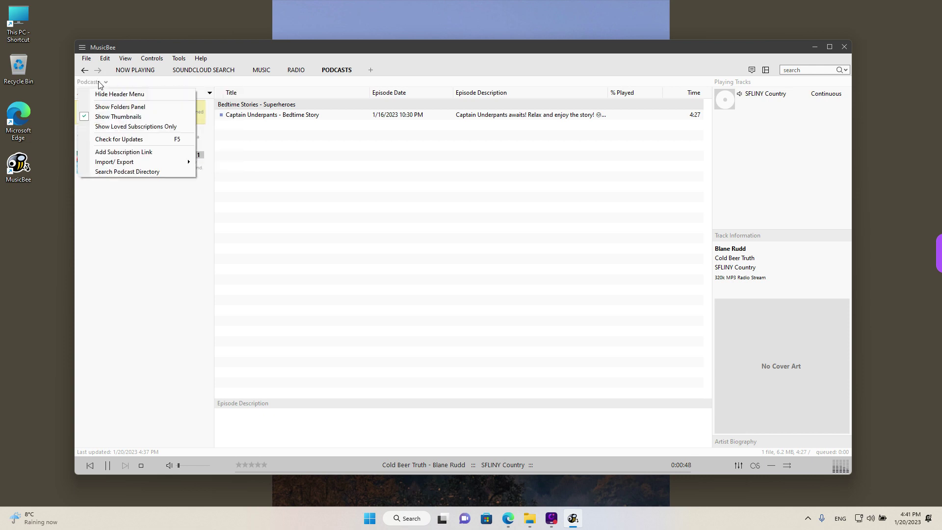
left_click(166, 172)
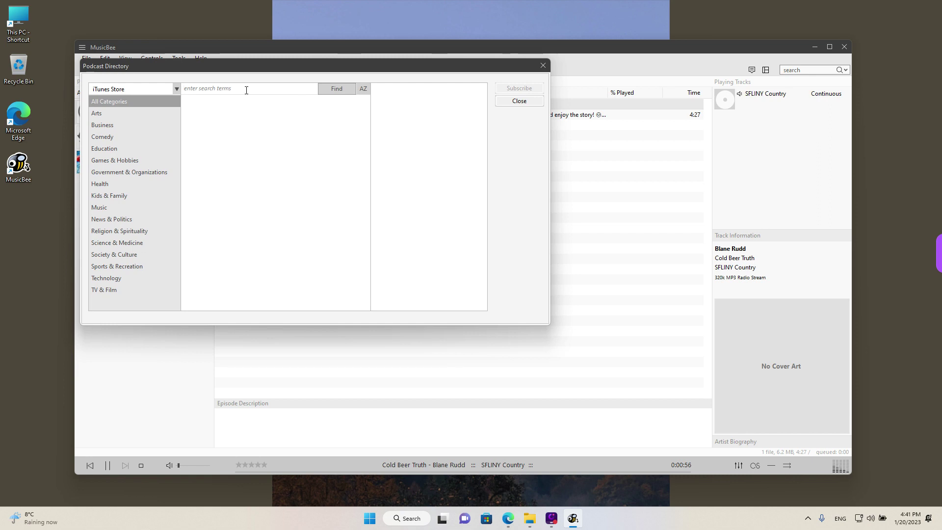
type("Kids")
key("Return")
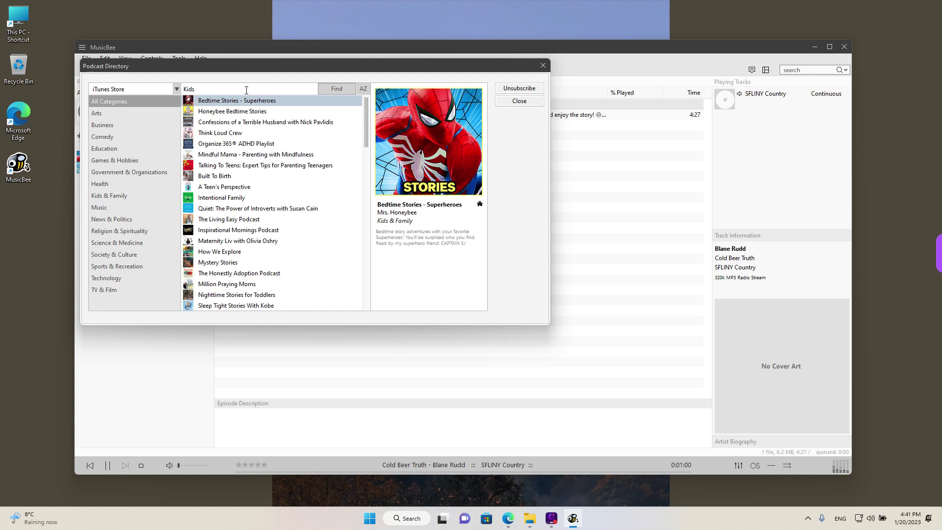
Subscribe to the Honeybee Bedtime Stories podcast and close the podcast directory
left_click(294, 112)
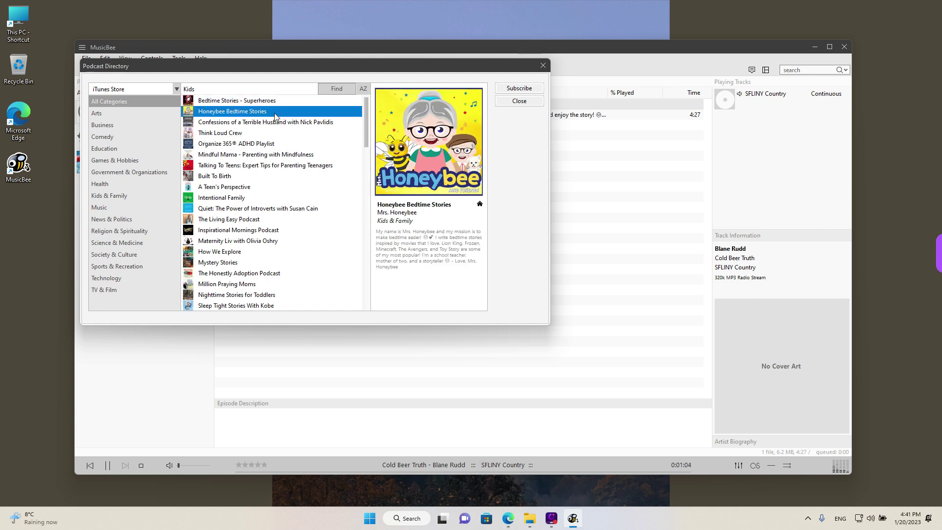
left_click(533, 89)
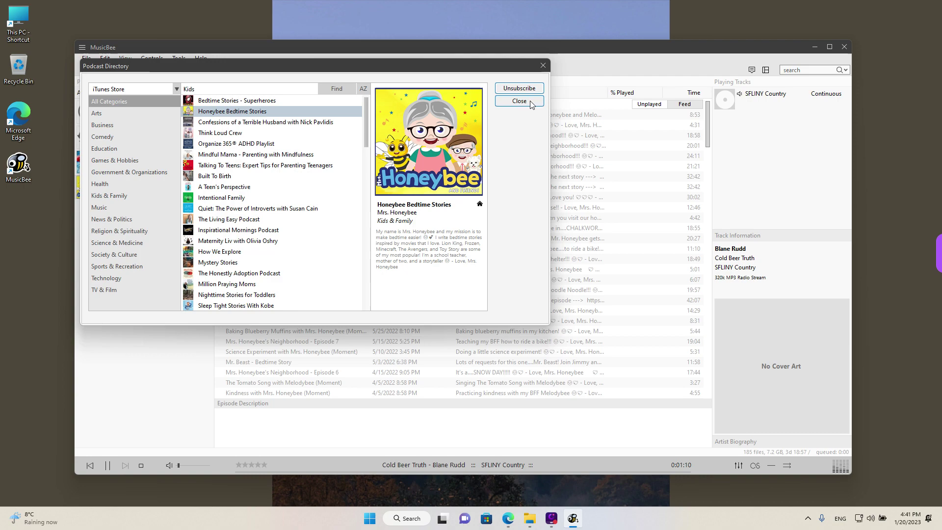
left_click(530, 101)
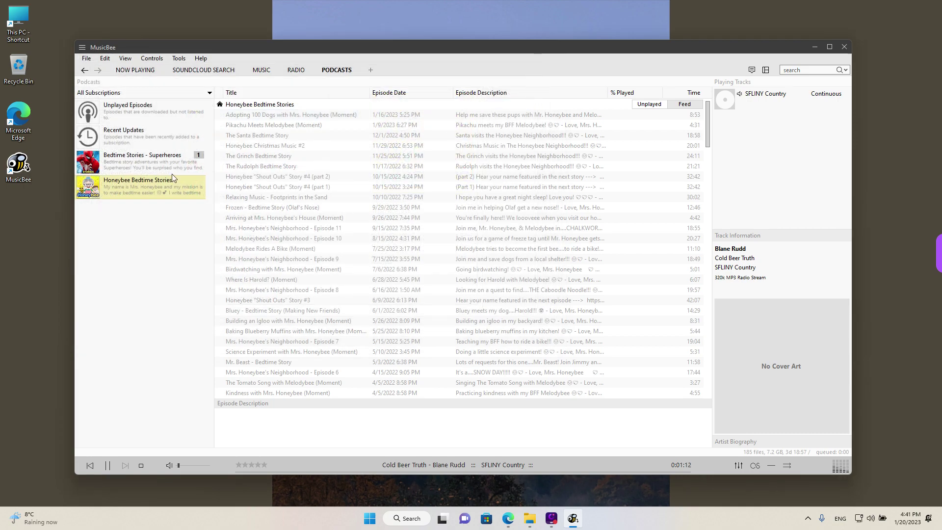
Look through the episode lists of Bedtime Stories - Superheroes and Honeybee Bedtime Stories, ending on Honeybee Bedtime Stories
left_click(143, 164)
left_click(145, 188)
left_click(151, 166)
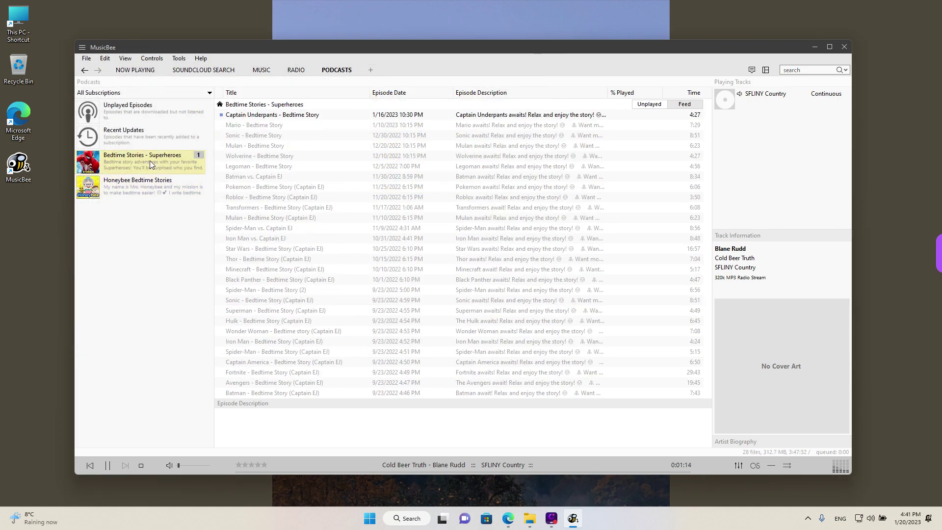
left_click(154, 185)
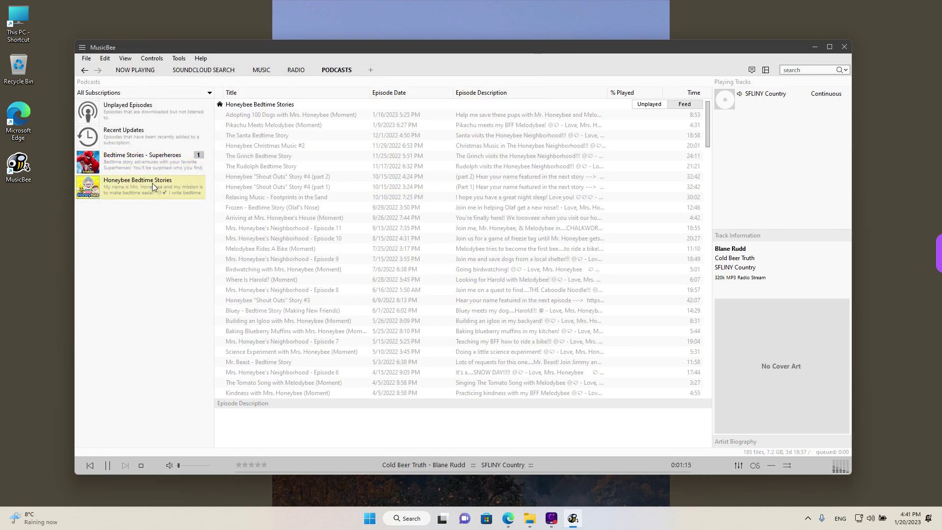
Play the Honeybee Christmas Music #2 podcast episode and shift the player window slightly
left_click(308, 146)
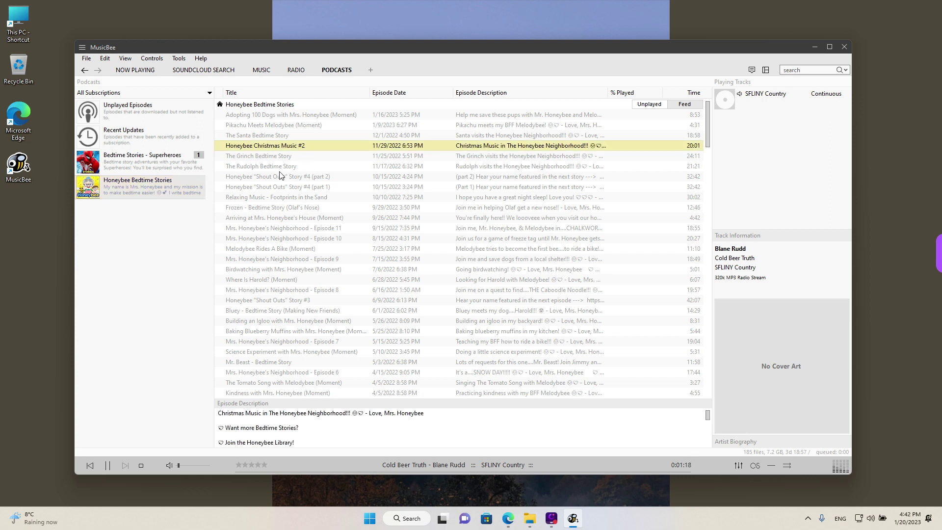
double_click(277, 150)
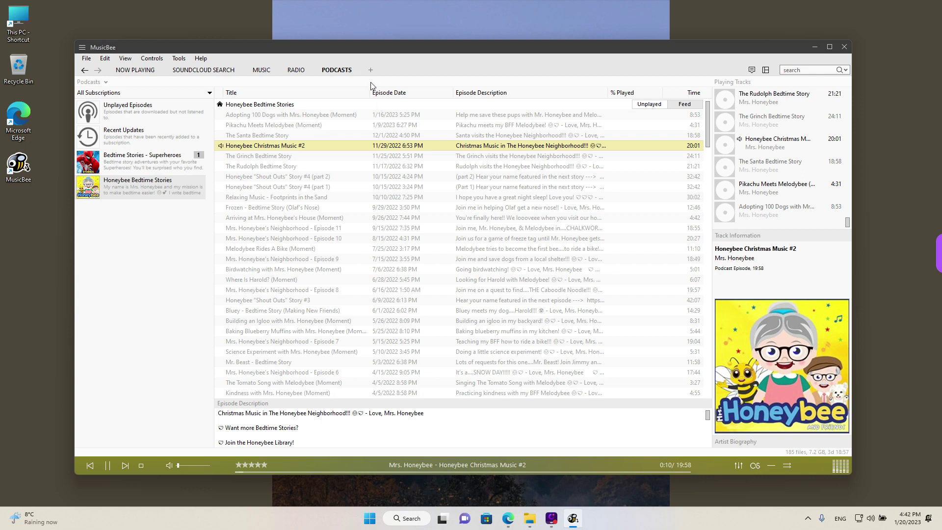
left_click_drag(391, 53, 394, 52)
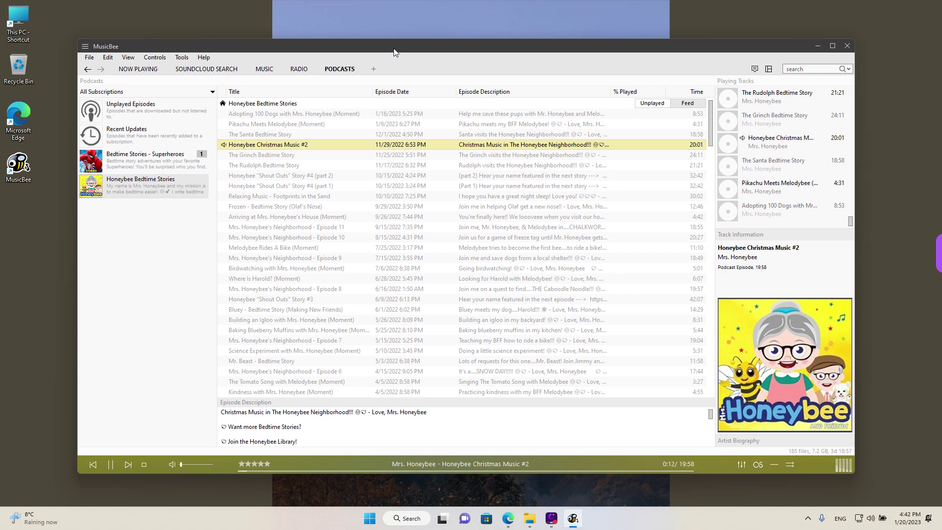
Switch to SoundCloud Search and reorder its tab to come after Podcasts
left_click(210, 70)
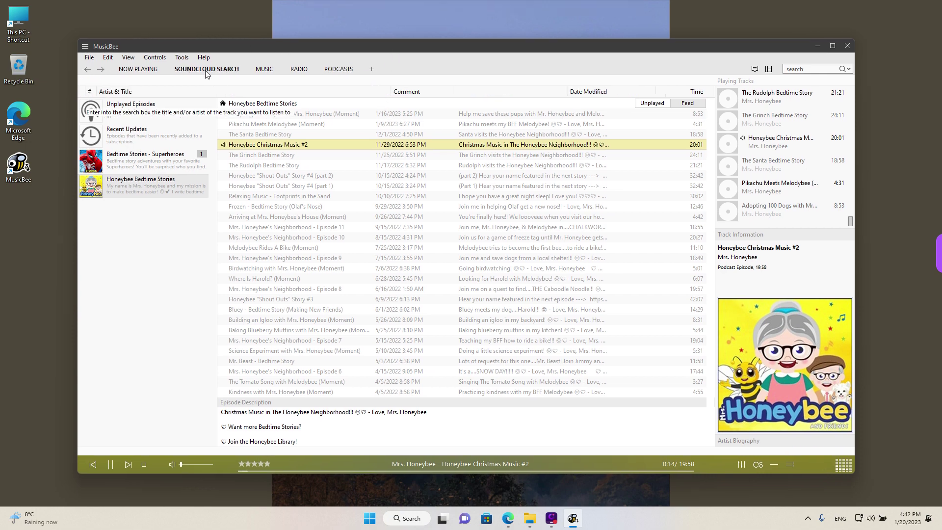
left_click_drag(207, 71, 353, 73)
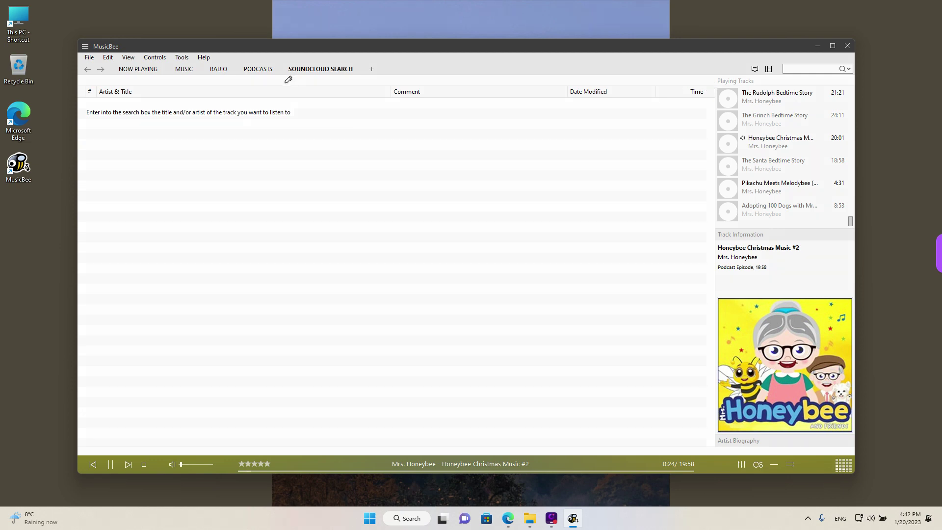
left_click_drag(286, 83, 351, 84)
key("ctrl")
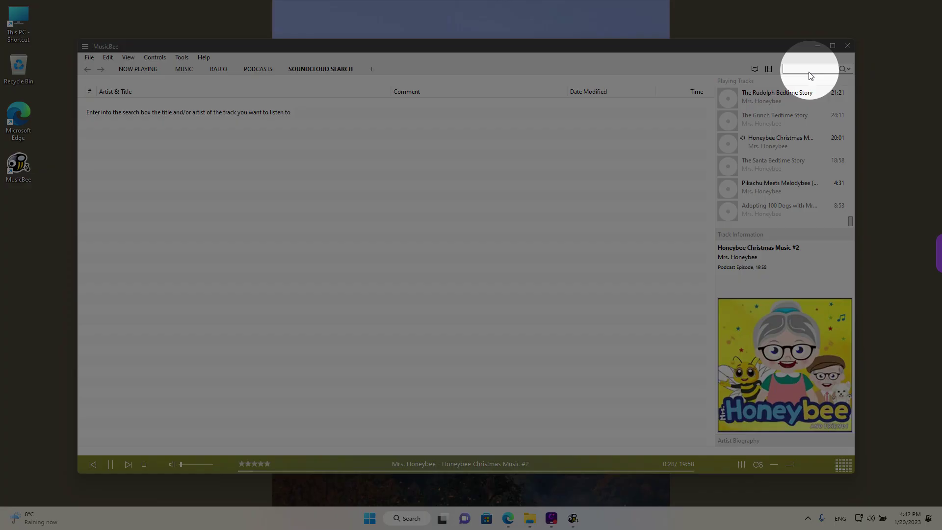
Search SoundCloud for tracks by "Ray Charles"
left_click(810, 69)
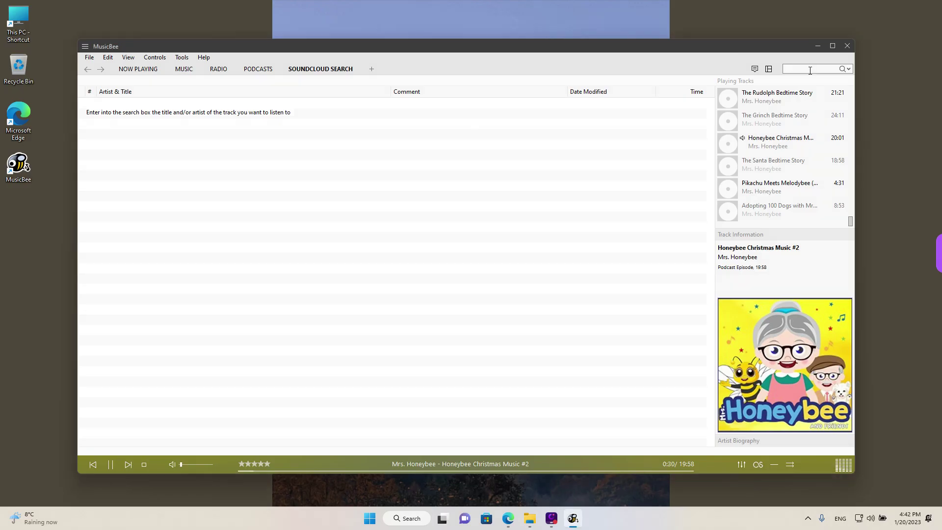
type("Ray Charles")
key("Return")
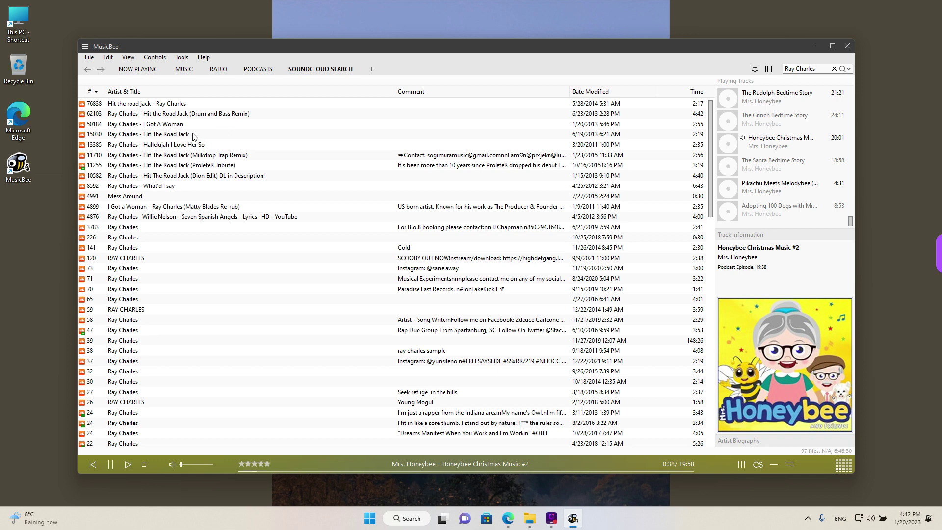
Play the "Hit the road jack - Ray Charles" track with the highest play count and reposition the player window slightly
double_click(177, 104)
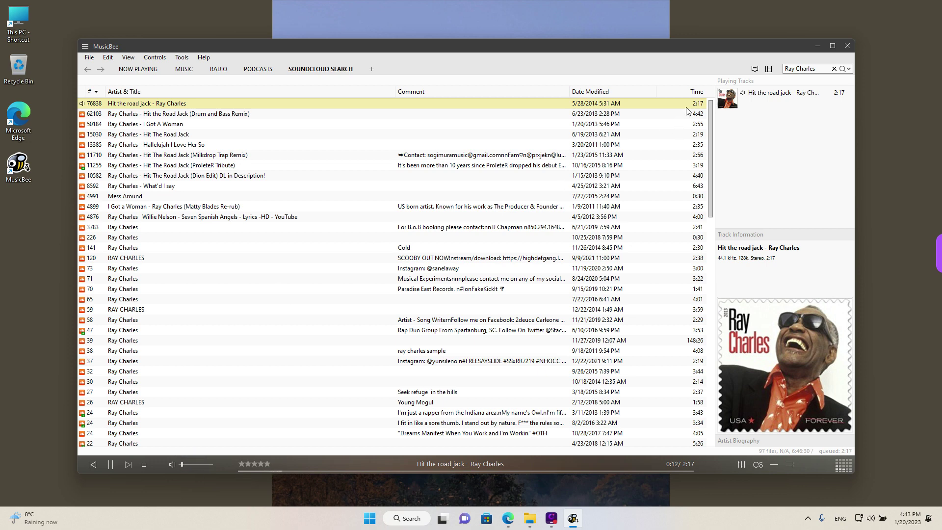
left_click_drag(685, 47, 672, 53)
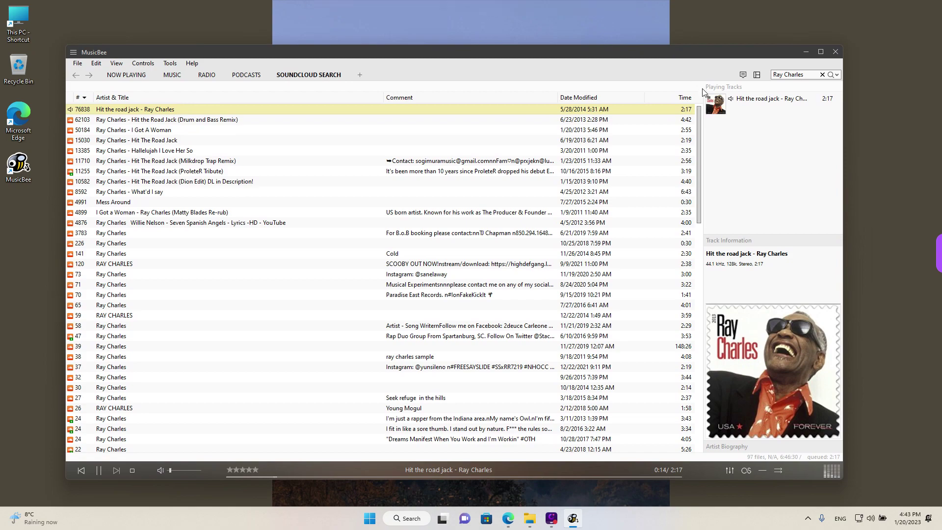
left_click_drag(699, 116, 714, 59)
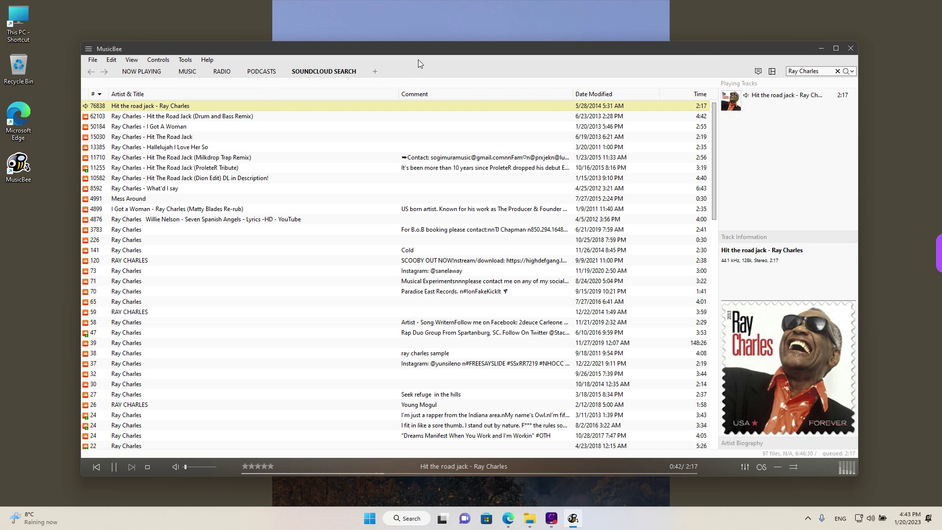
left_click_drag(437, 54, 436, 47)
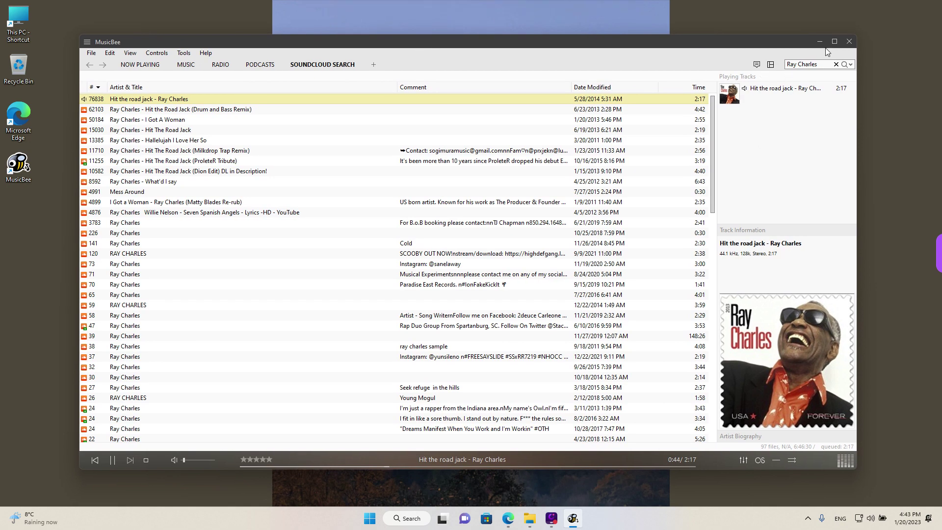